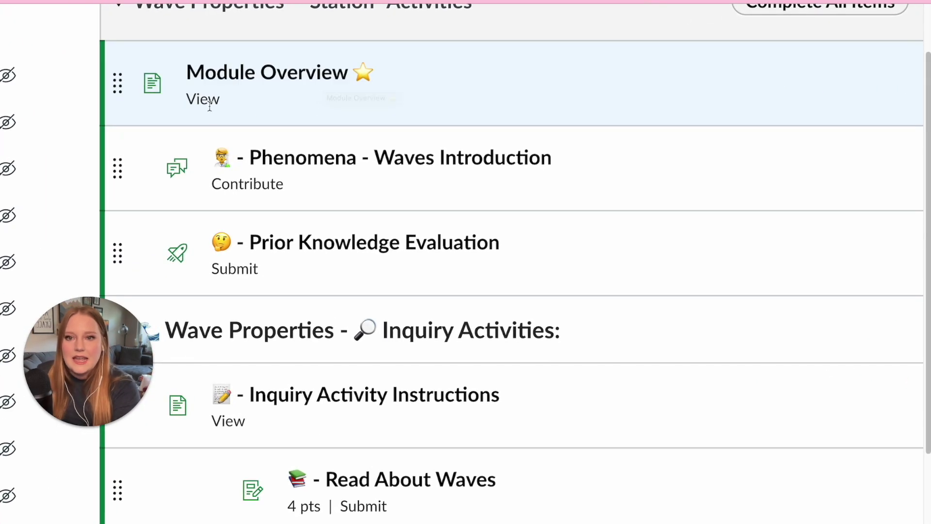
Step: Point out the View requirement on the Module Overview item in the Wave Properties module
double_click(208, 102)
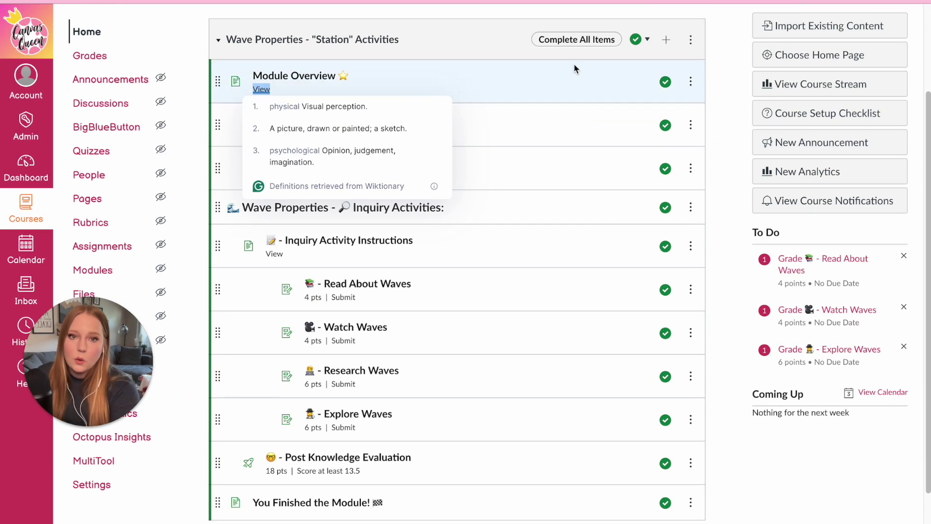
left_click(583, 57)
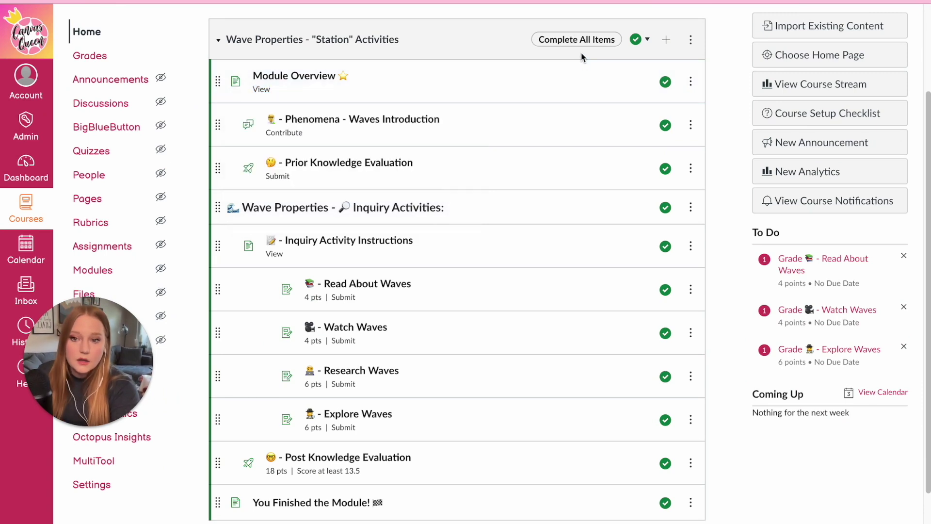
left_click(691, 40)
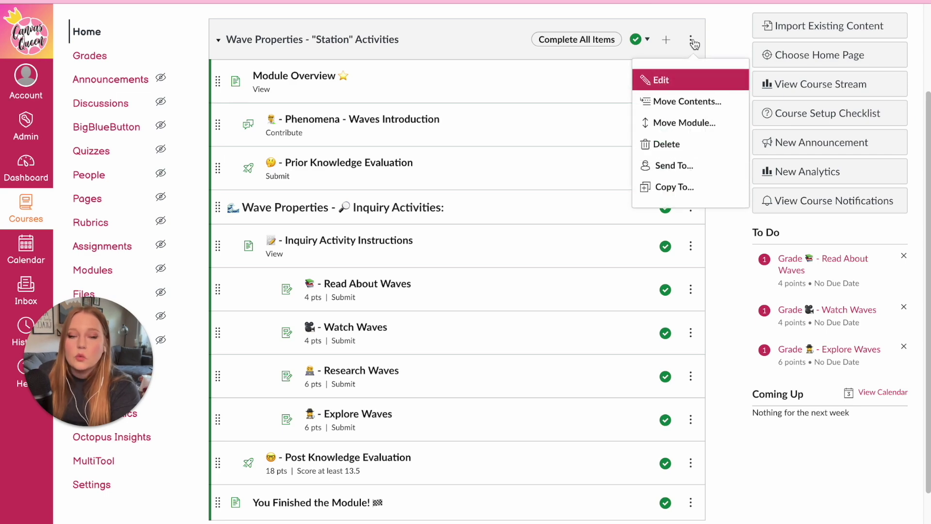
left_click(670, 81)
scroll(301, 207, "down", 1)
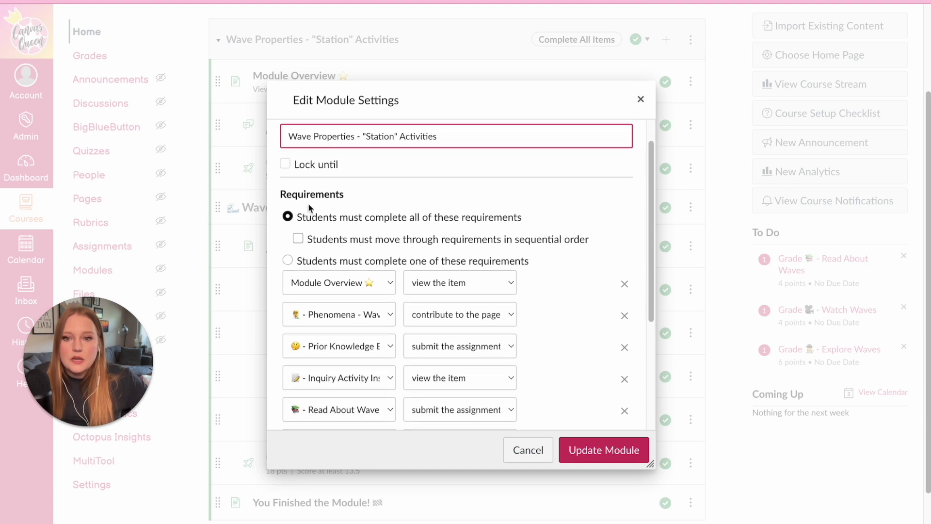
left_click(320, 203)
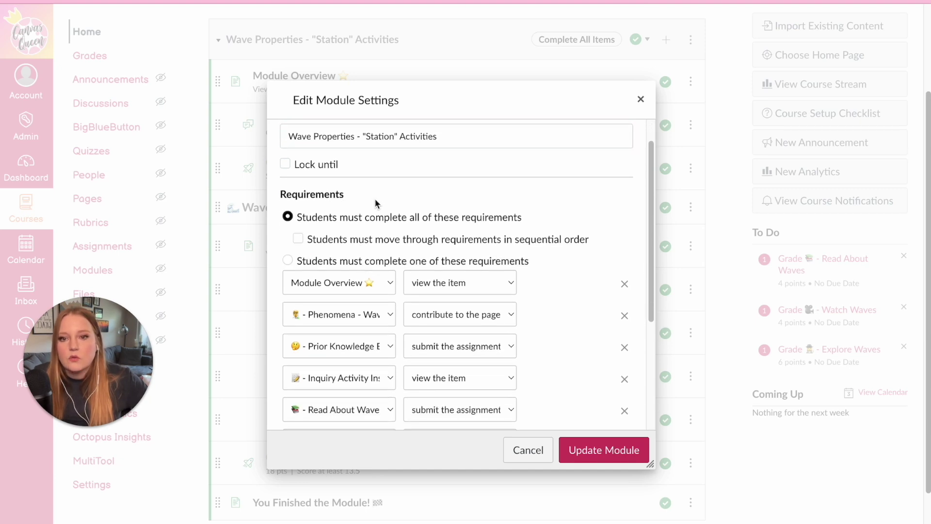
scroll(378, 203, "down", 1)
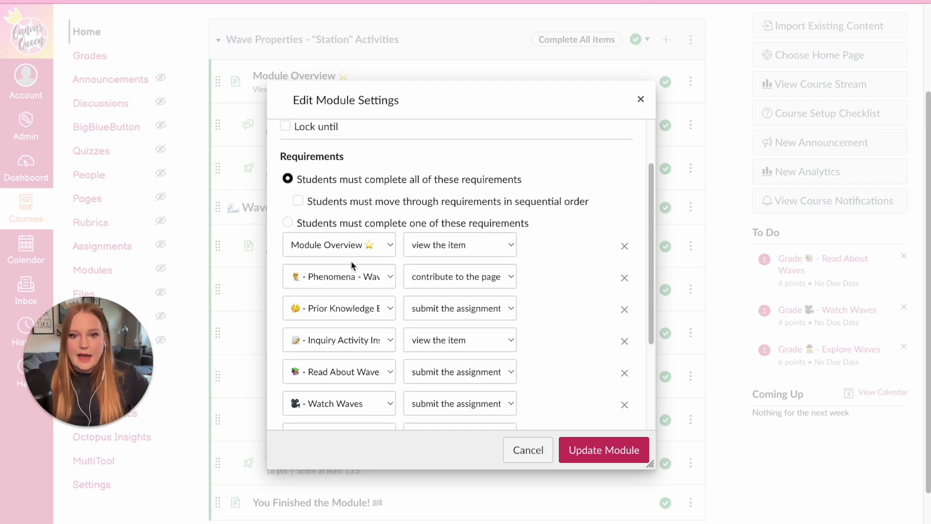
scroll(353, 278, "down", 4)
scroll(353, 274, "up", 6)
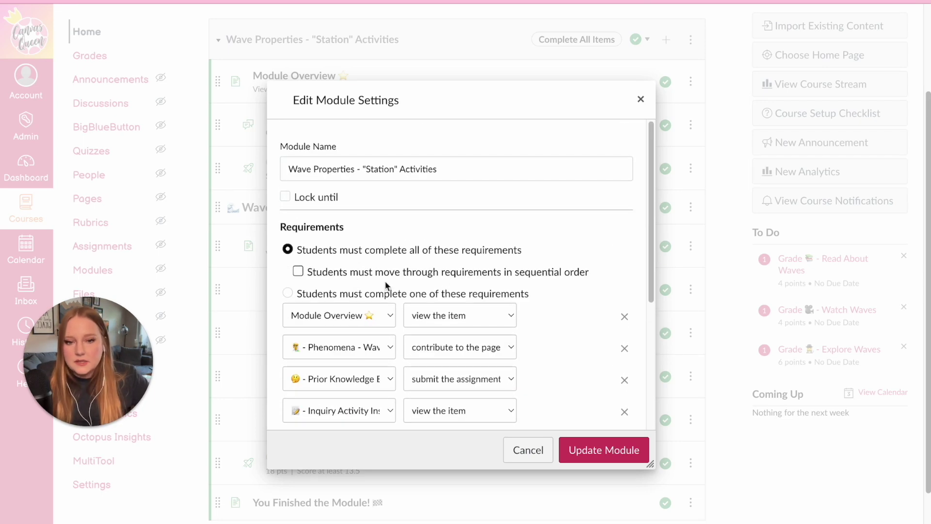
left_click(640, 100)
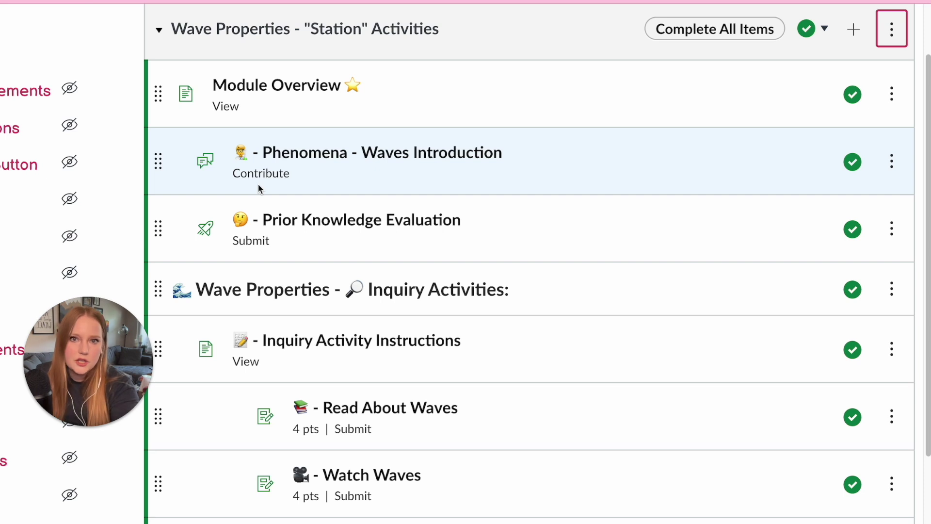
double_click(260, 174)
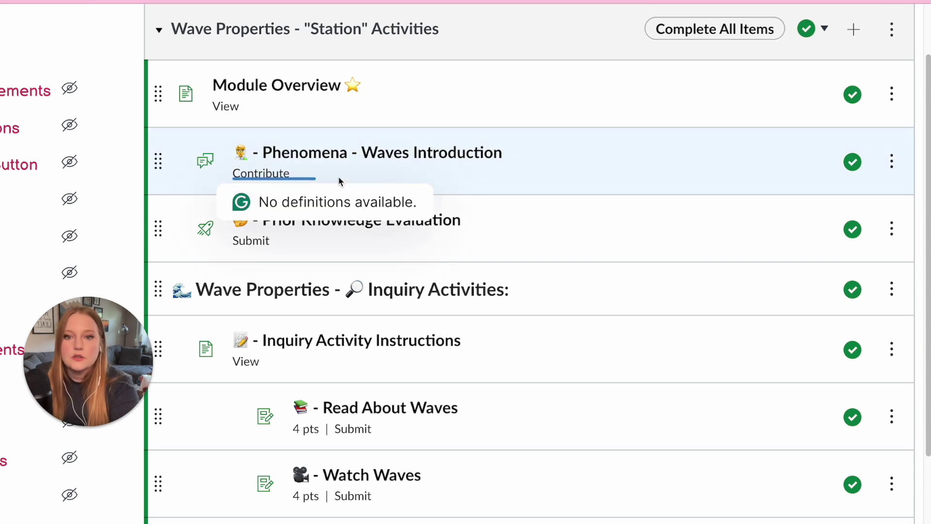
left_click(344, 175)
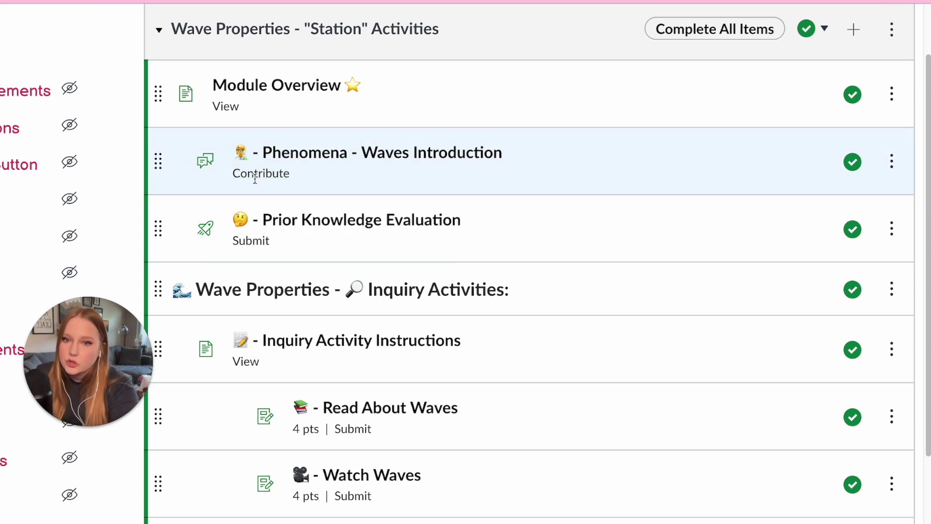
scroll(255, 177, "down", 1)
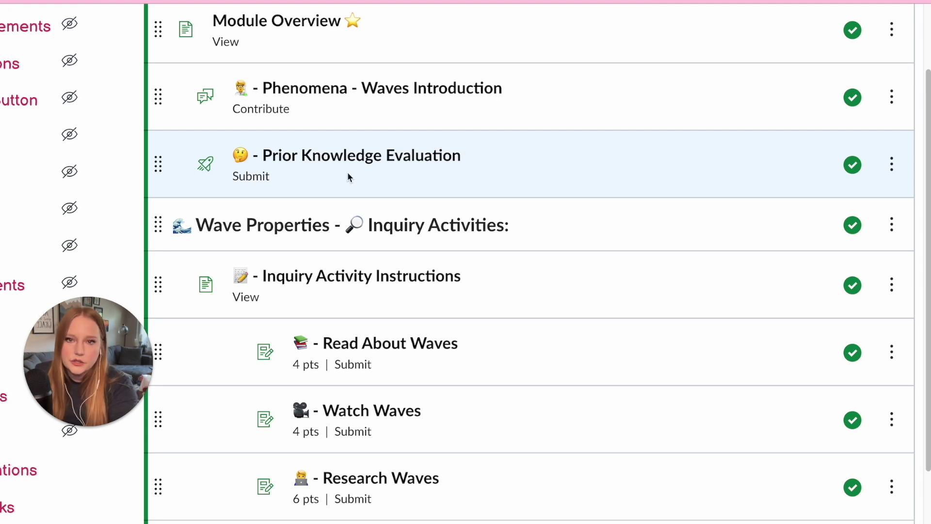
scroll(243, 183, "down", 2)
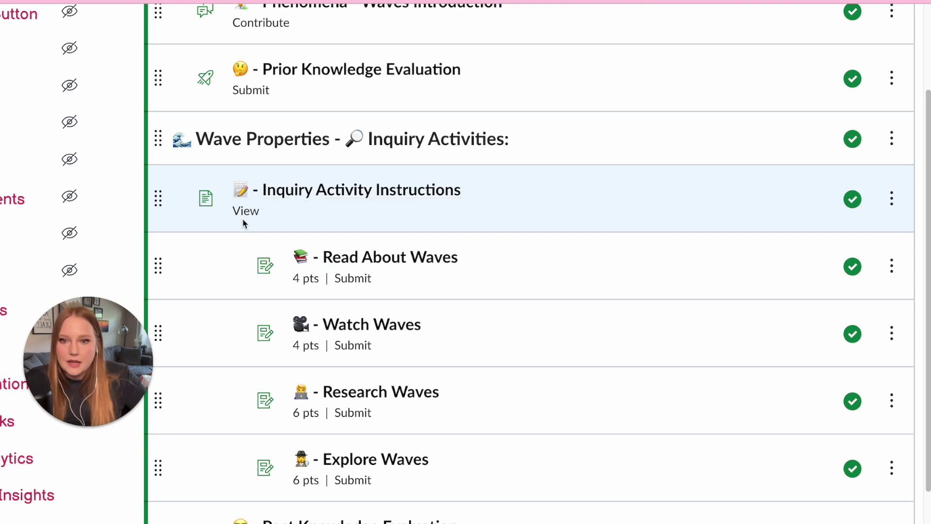
scroll(245, 218, "down", 1)
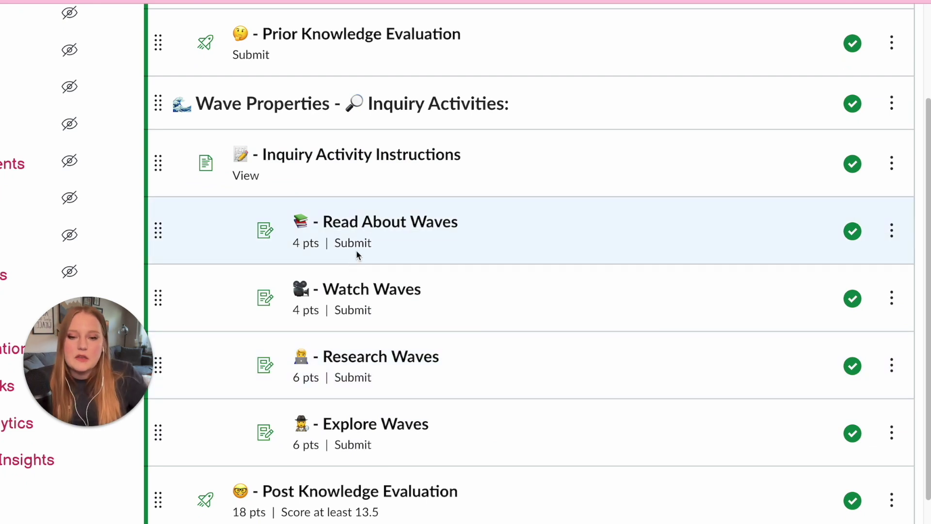
scroll(356, 249, "down", 2)
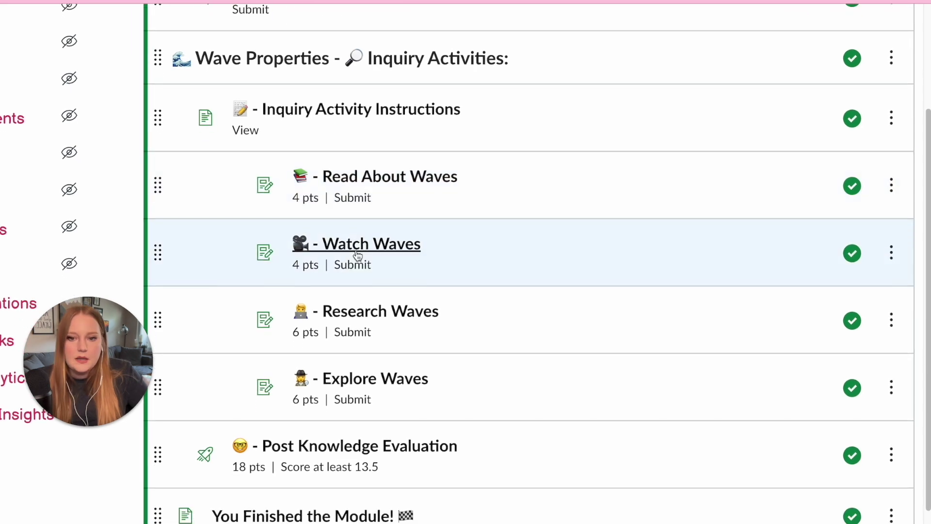
scroll(367, 424, "up", 3)
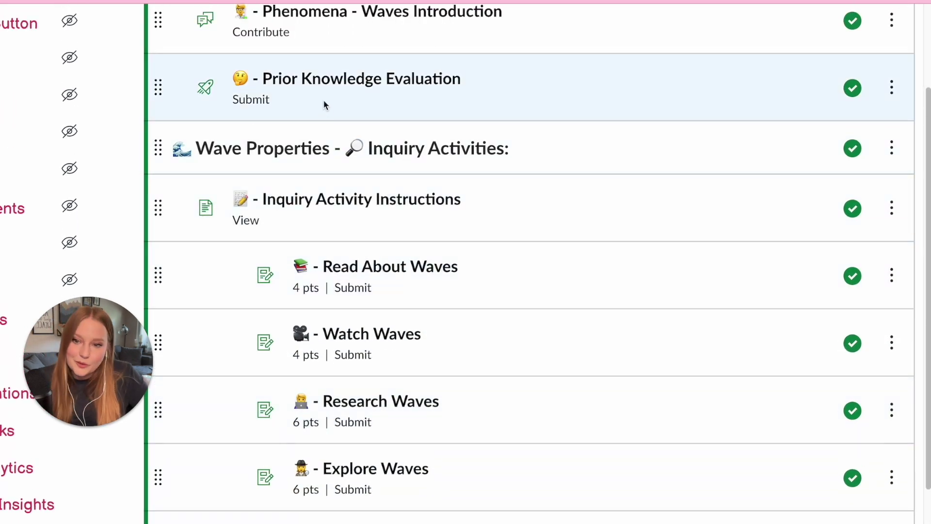
scroll(346, 319, "down", 3)
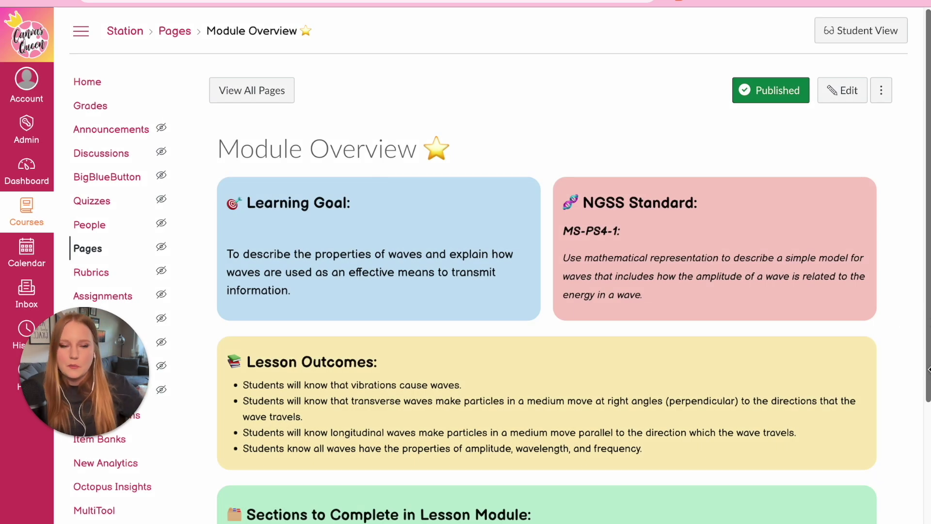
Step: Scroll through the Module Overview's goals, then follow the Phenomena - Lesson Introduction link and return
scroll(500, 266, "down", 1)
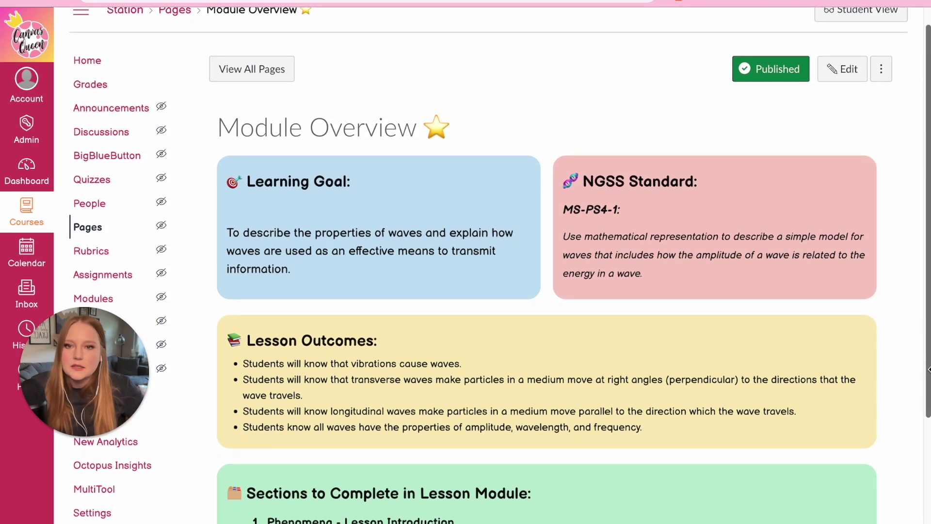
scroll(499, 265, "down", 5)
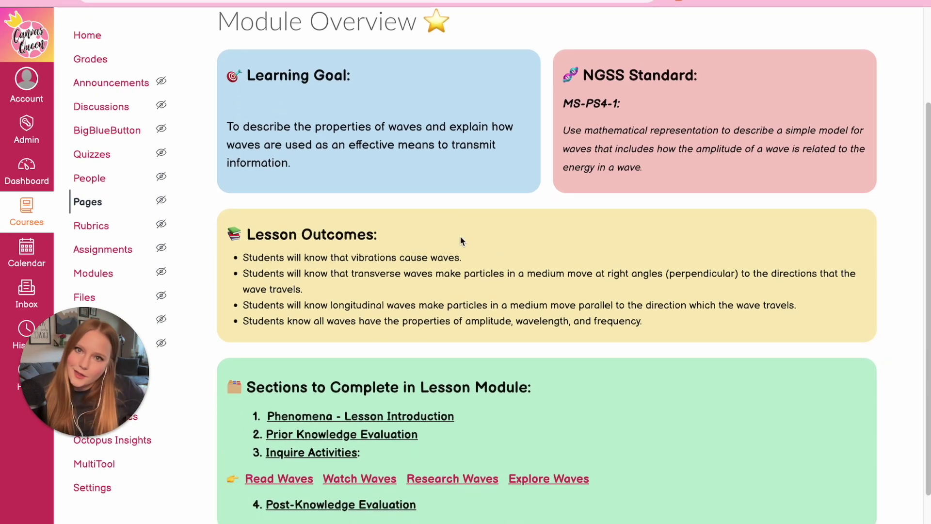
scroll(460, 241, "down", 1)
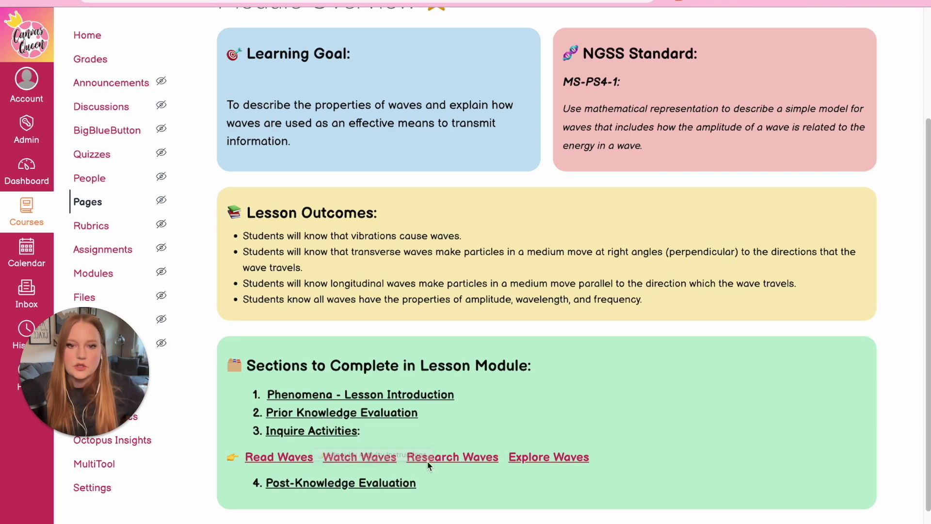
left_click(361, 398)
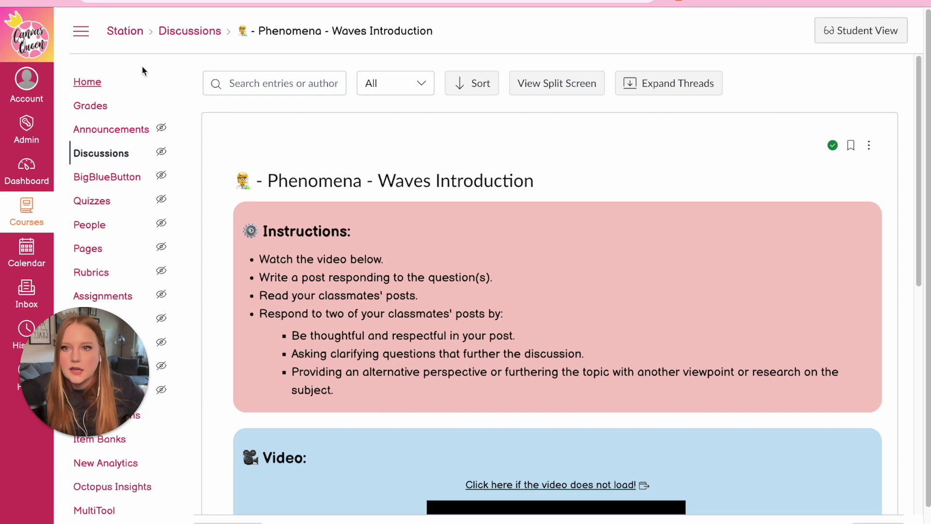
key("alt+Left")
scroll(713, 189, "up", 3)
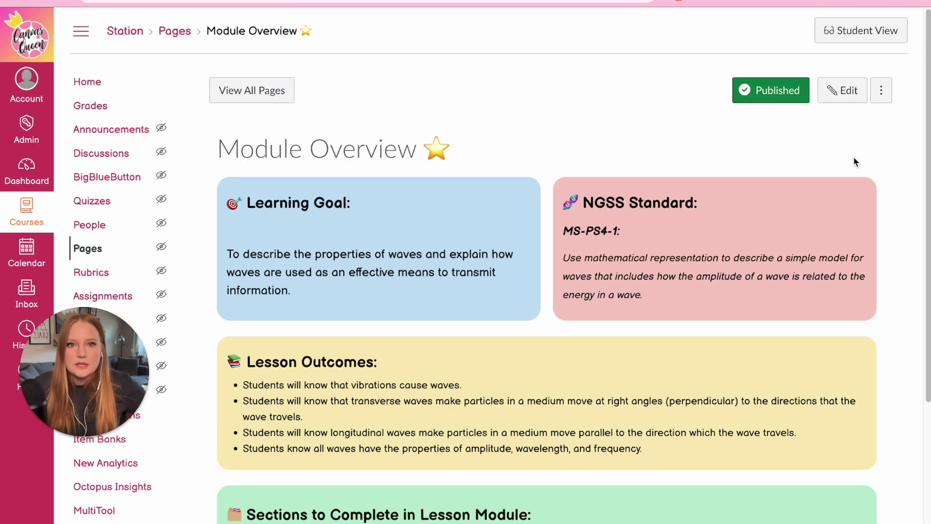
left_click(835, 97)
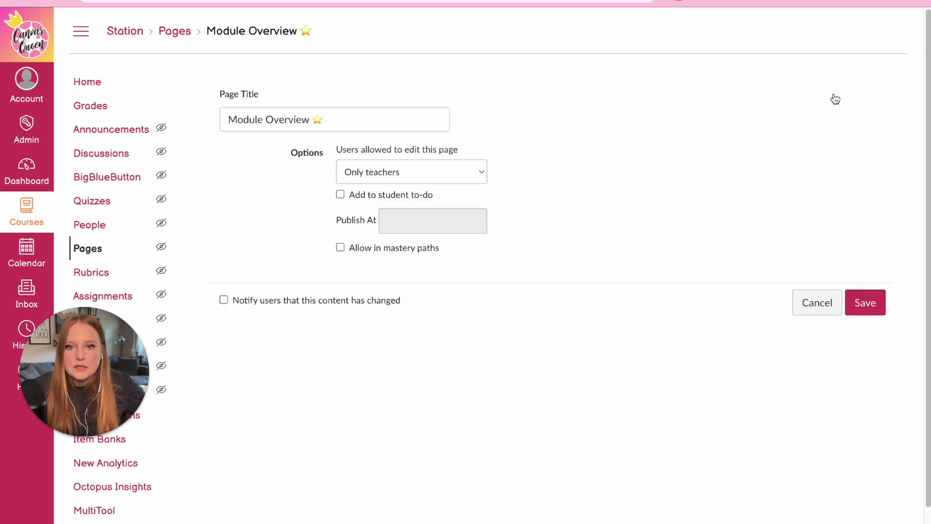
double_click(277, 281)
triple_click(461, 289)
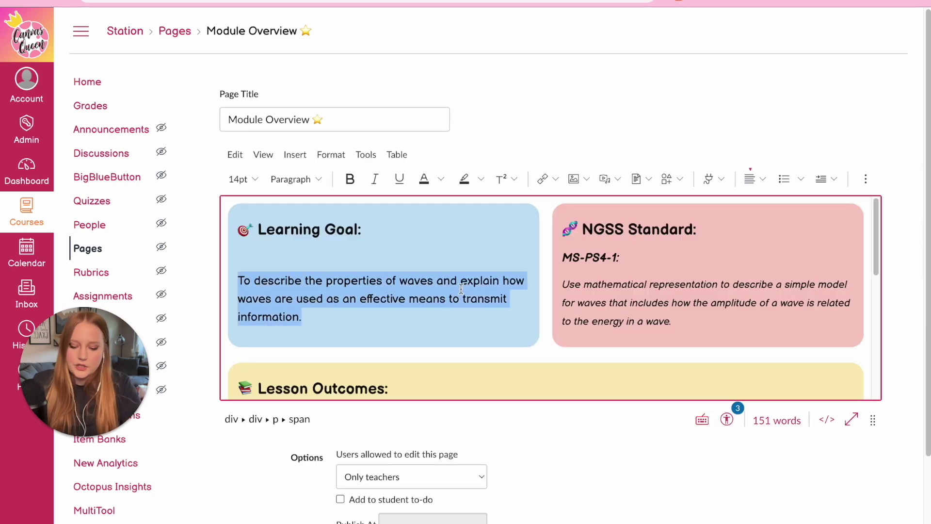
key("BackSpace")
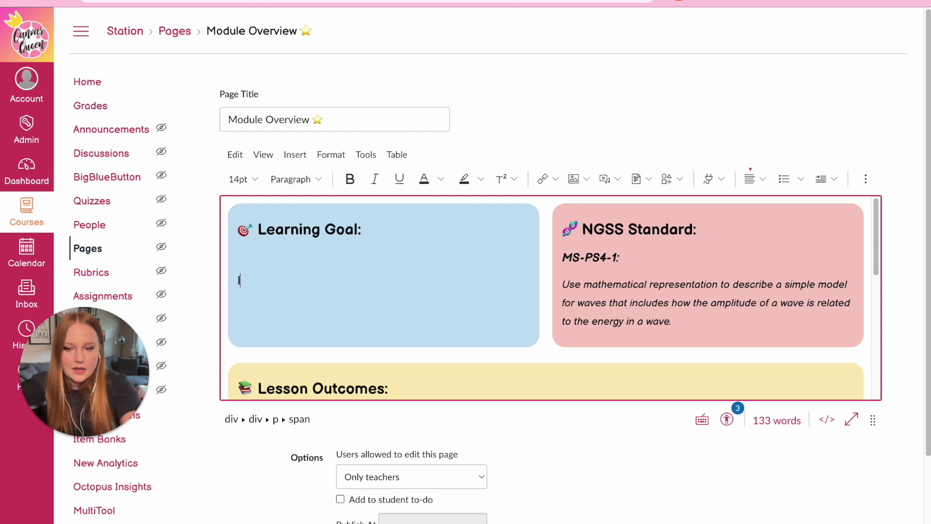
key("ctrl+z")
scroll(438, 213, "down", 4)
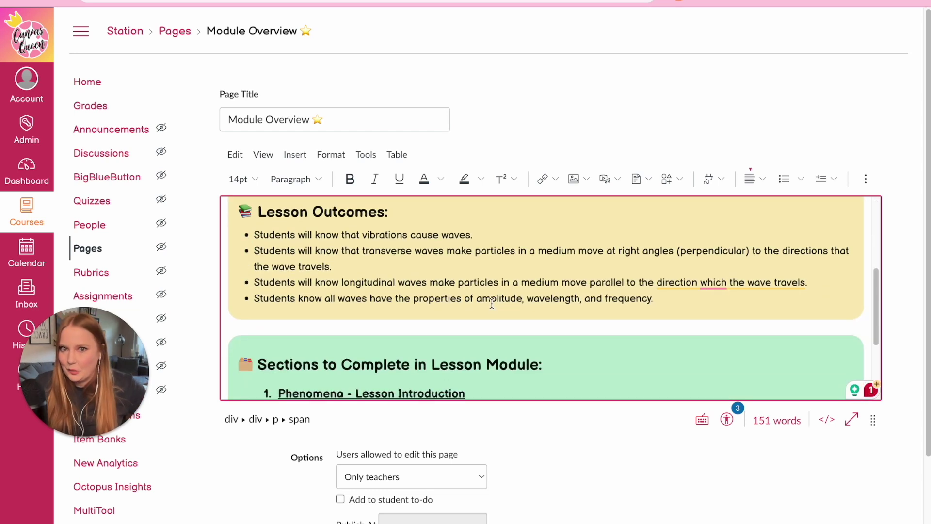
scroll(491, 303, "down", 1)
scroll(491, 303, "down", 5)
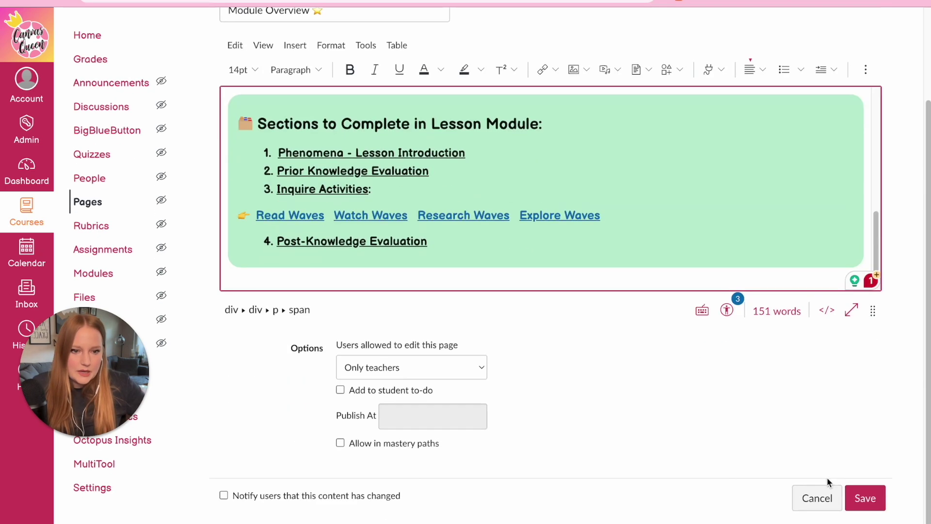
left_click(817, 498)
left_click(573, 86)
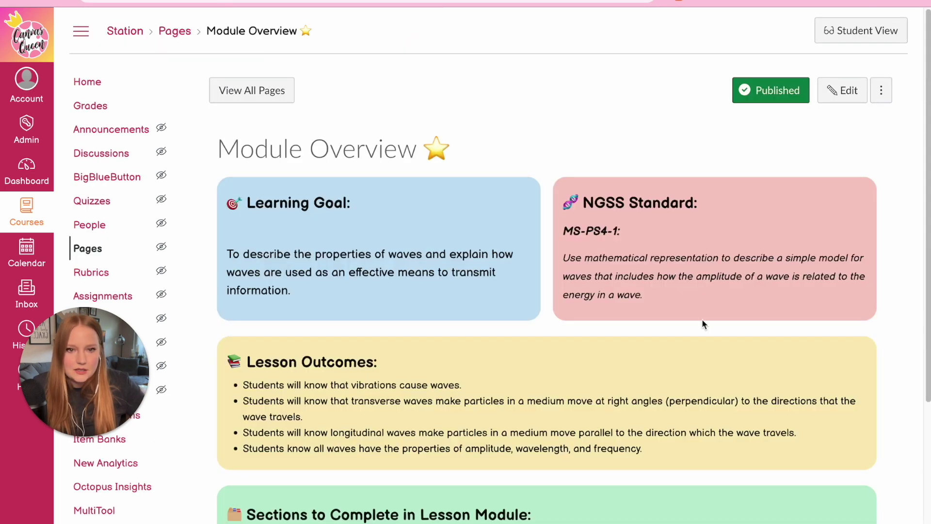
scroll(703, 321, "down", 4)
Step: Open the Phenomena - Waves Introduction discussion and play its embedded video, pausing at 0:02
left_click(866, 503)
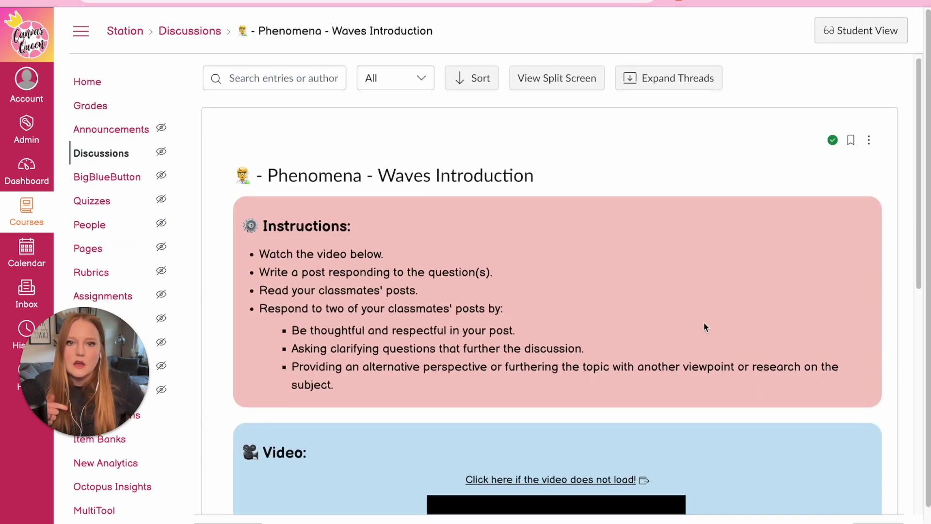
scroll(704, 327, "down", 2)
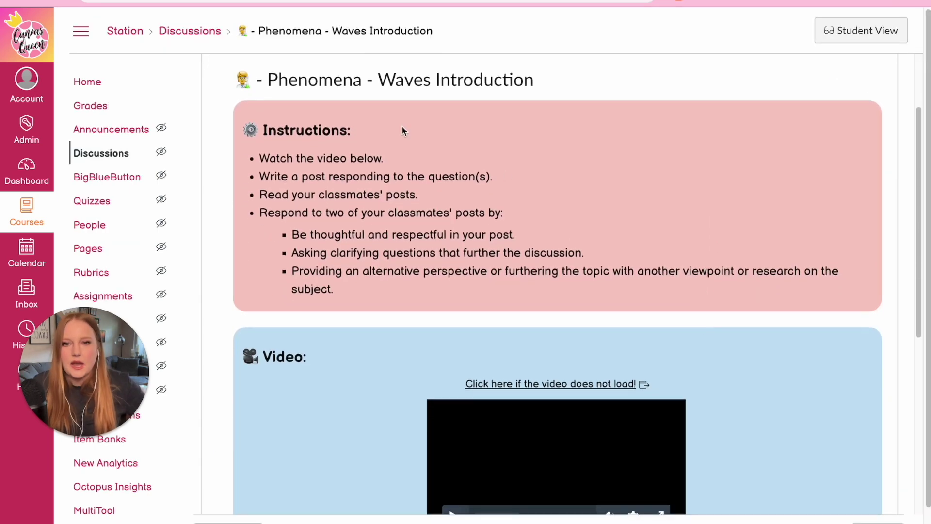
scroll(329, 154, "down", 1)
scroll(328, 153, "down", 3)
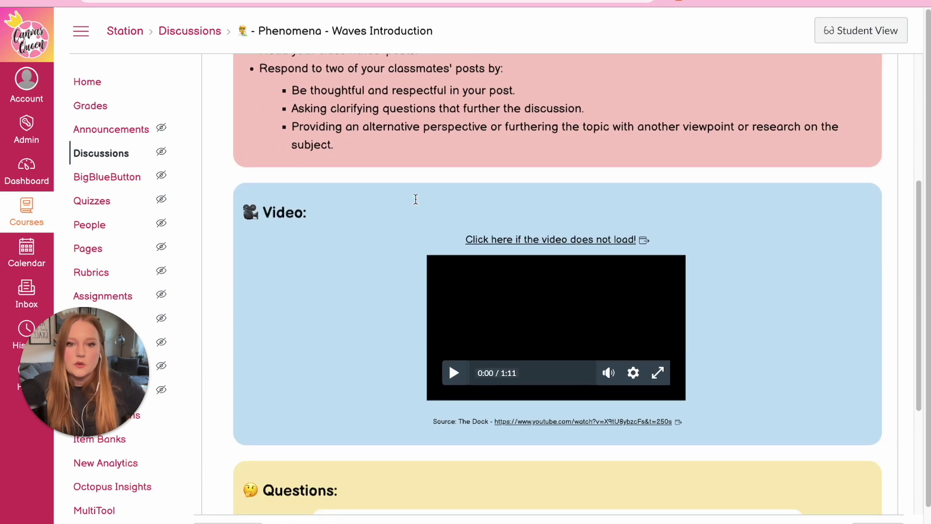
left_click(455, 366)
left_click(458, 369)
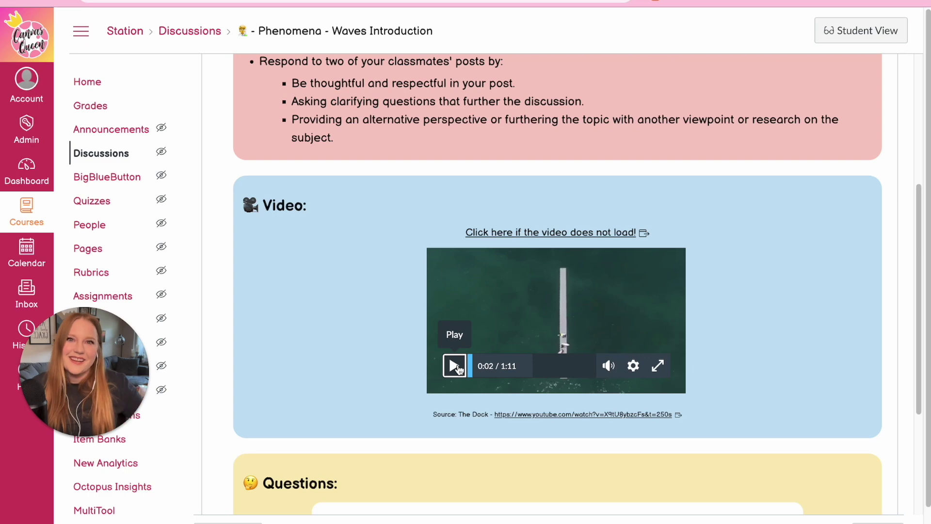
Step: Start a reply to the discussion, then cancel the empty reply
scroll(458, 370, "down", 4)
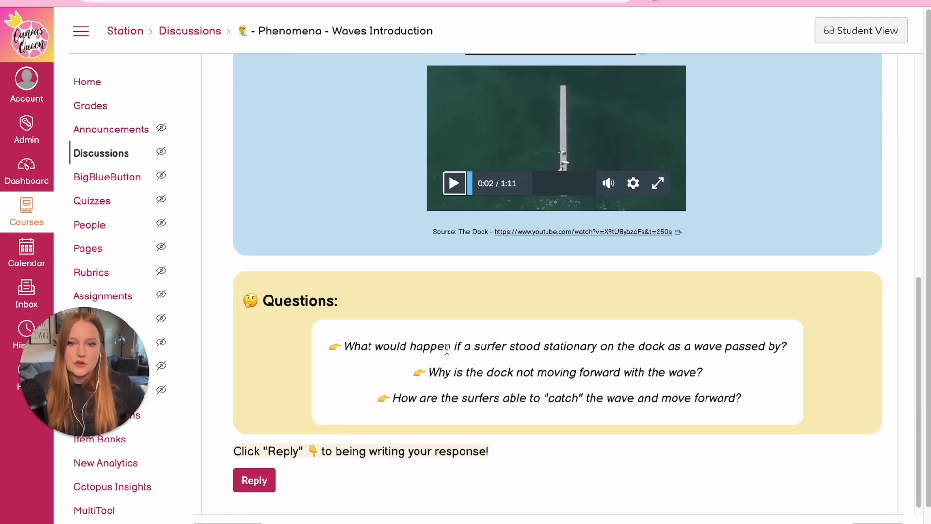
left_click(256, 471)
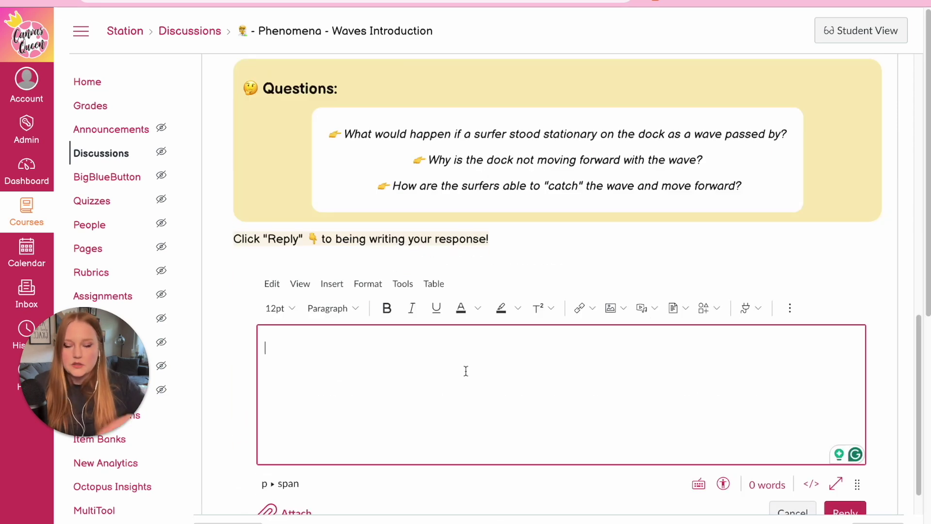
scroll(541, 342, "down", 1)
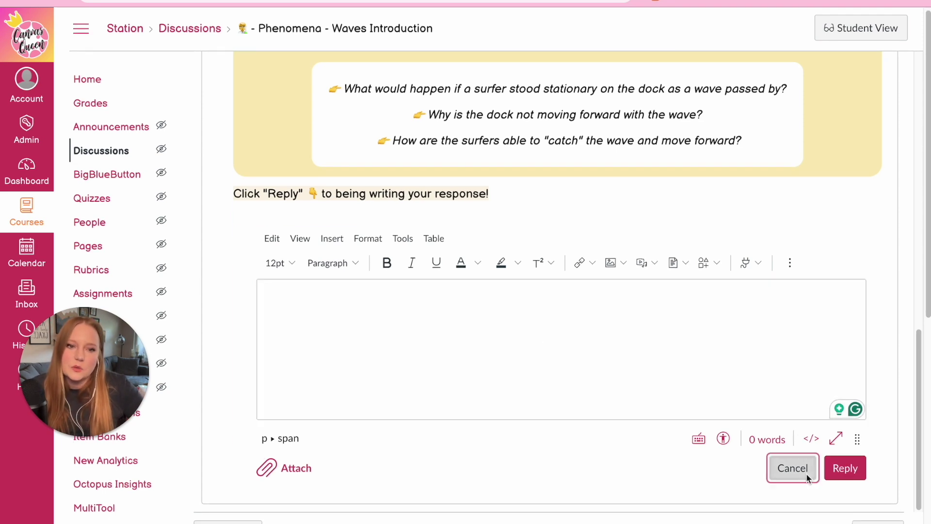
left_click(803, 473)
scroll(807, 479, "down", 1)
Step: Go to the Prior Knowledge Evaluation quiz and start a preview attempt
left_click(878, 492)
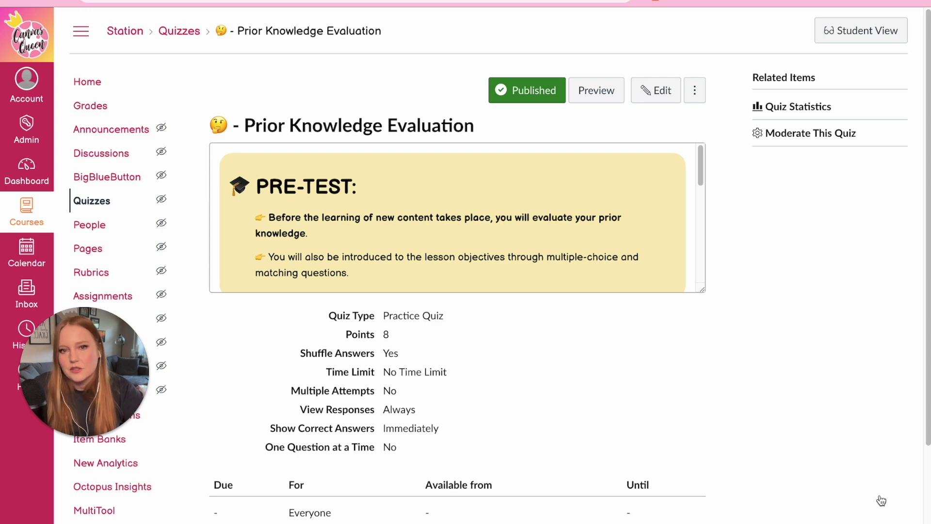
scroll(534, 427, "down", 2)
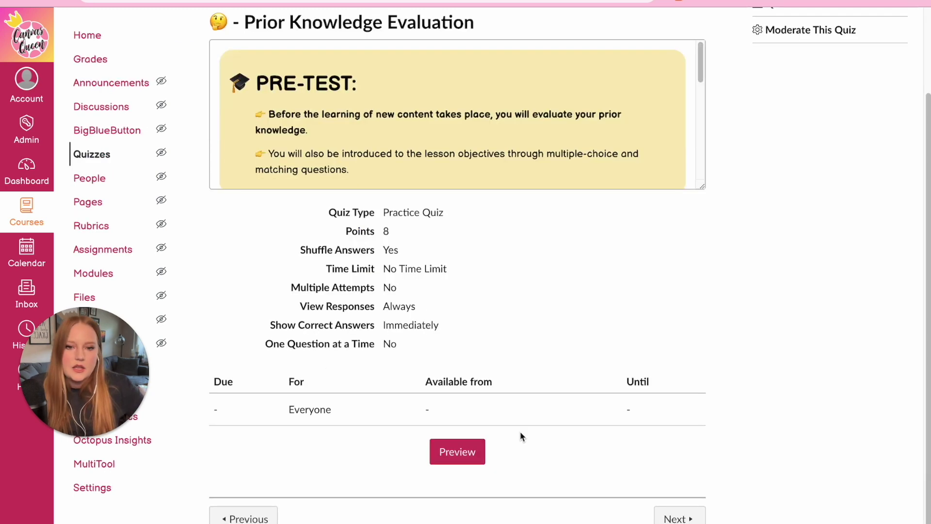
left_click(476, 460)
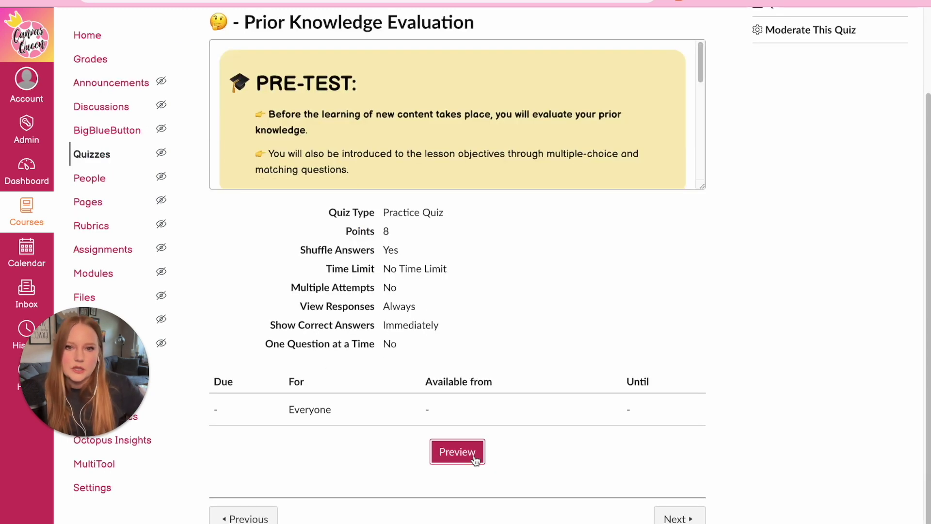
Step: Submit the unanswered preview attempt and review its 0 out of 8 result
scroll(307, 310, "down", 2)
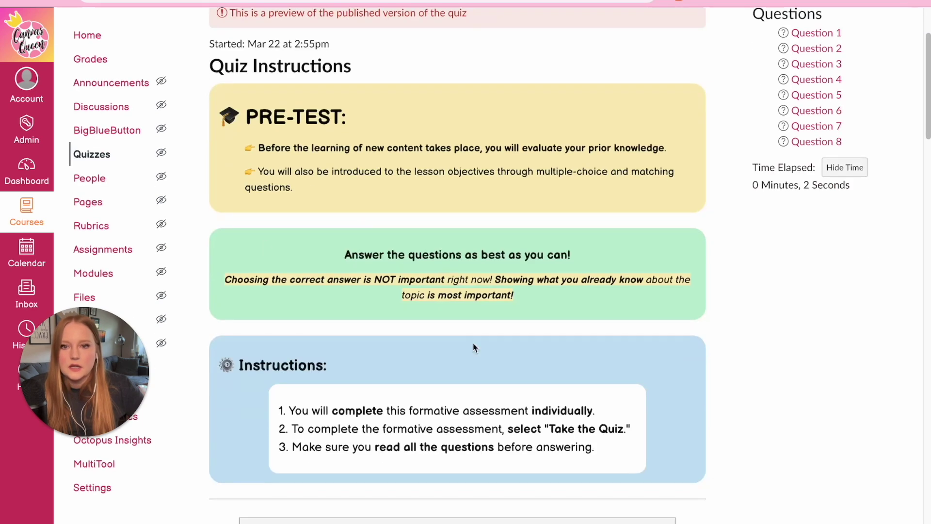
scroll(455, 304, "down", 2)
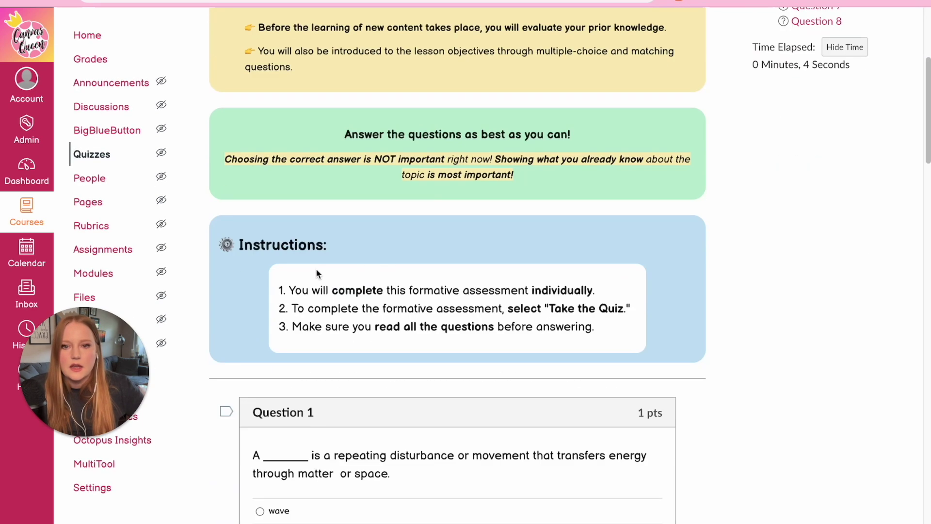
scroll(338, 257, "down", 14)
scroll(400, 325, "down", 20)
left_click(664, 495)
left_click(572, 94)
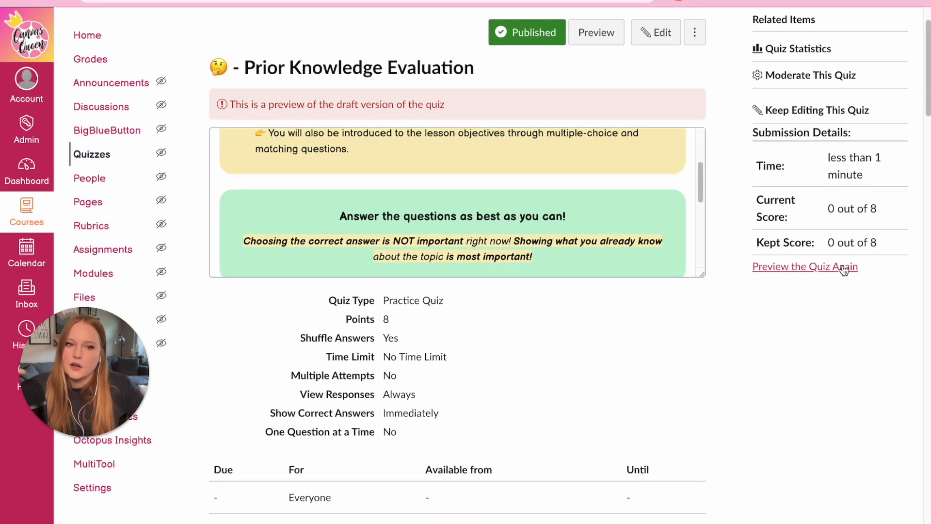
scroll(814, 354, "down", 9)
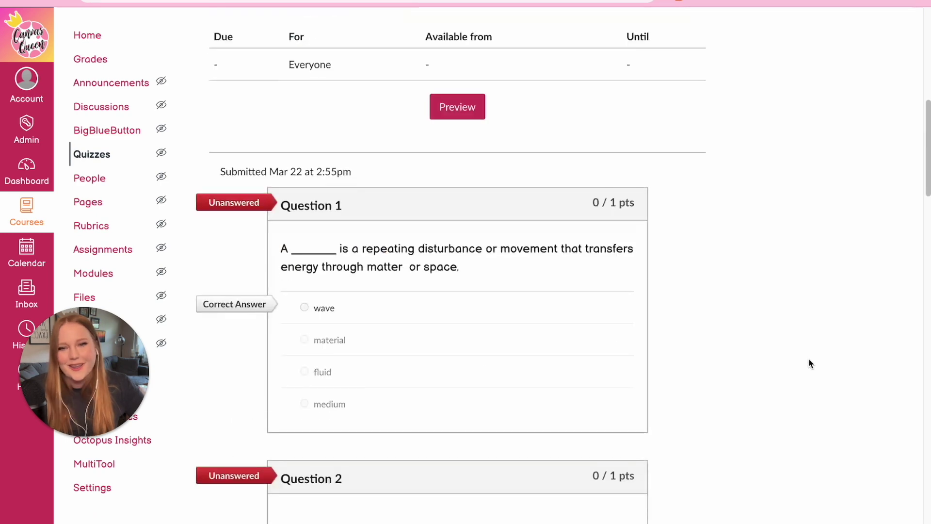
scroll(407, 265, "down", 3)
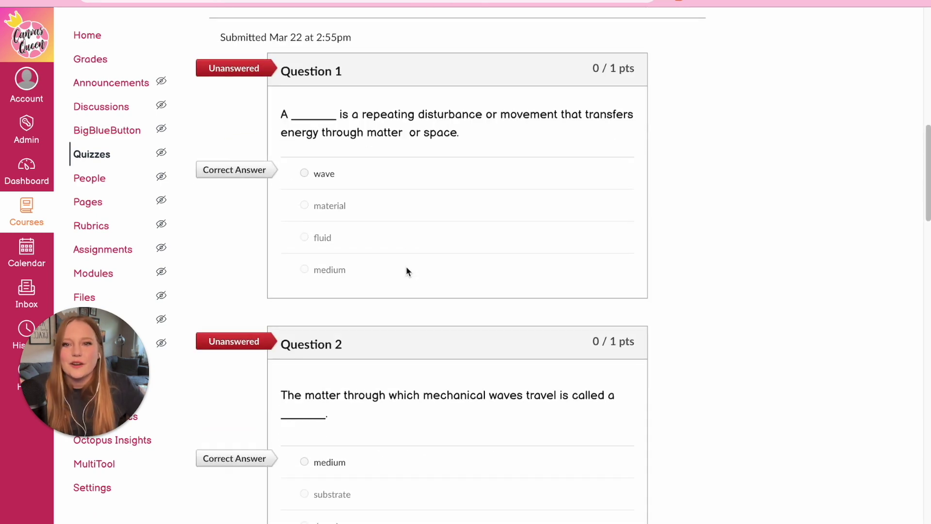
scroll(541, 284, "down", 20)
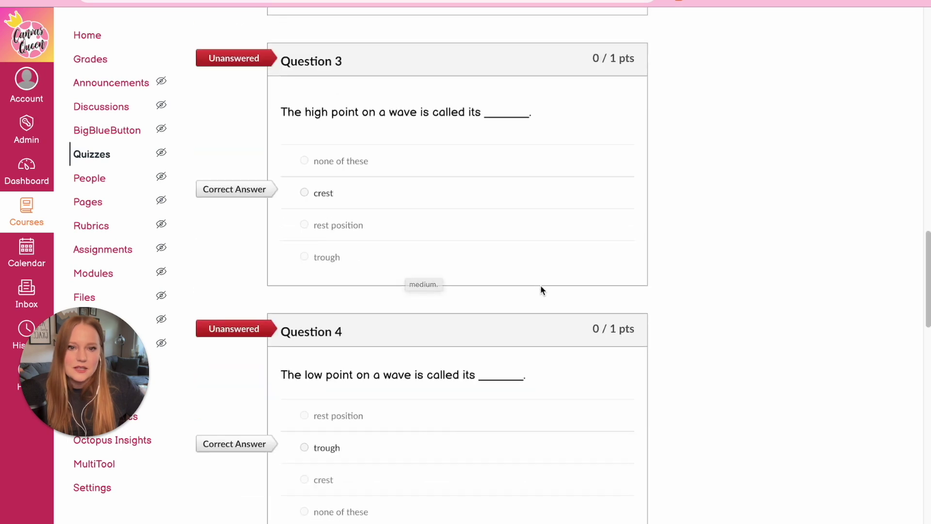
scroll(656, 141, "up", 20)
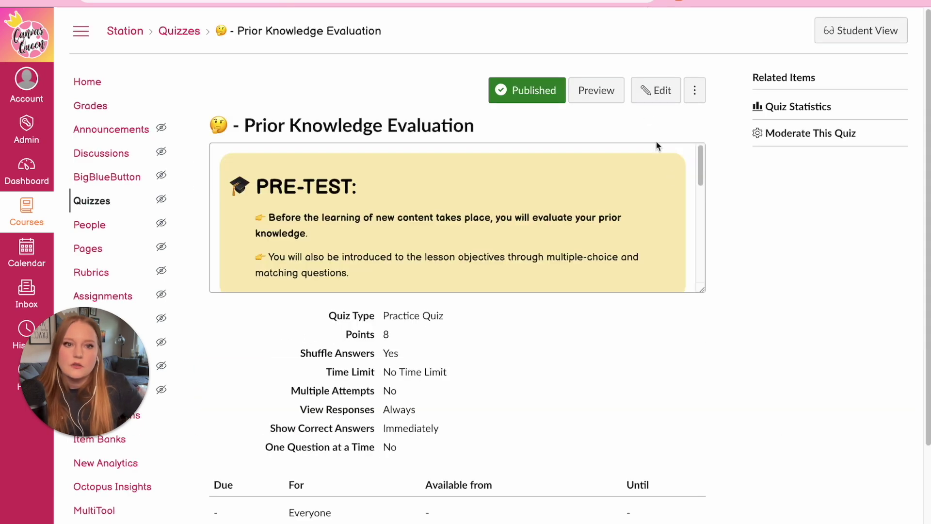
Step: Edit the quiz and open Question 1 from its Questions list
left_click(654, 92)
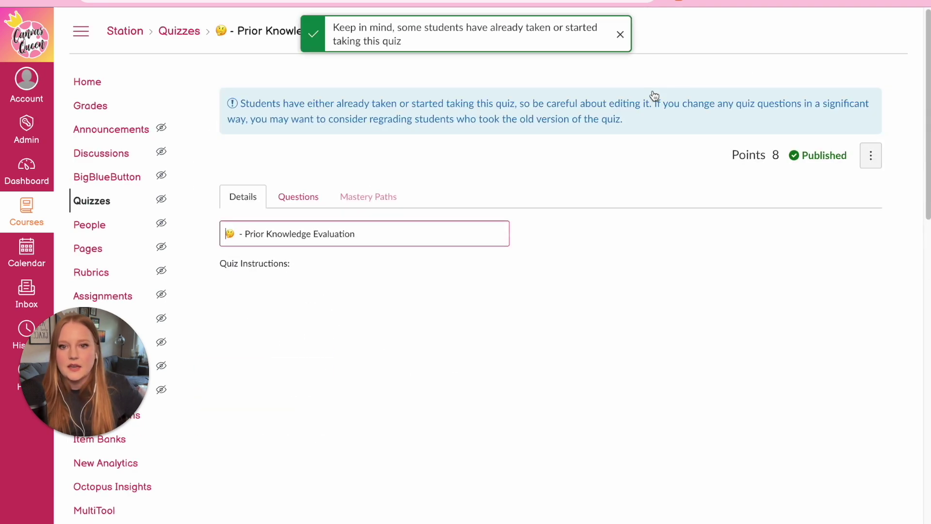
scroll(304, 403, "down", 2)
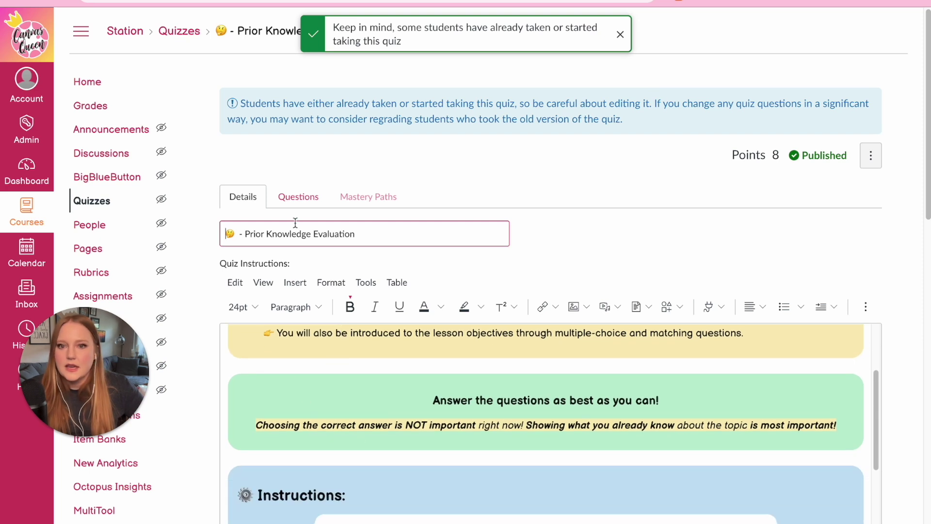
left_click(305, 198)
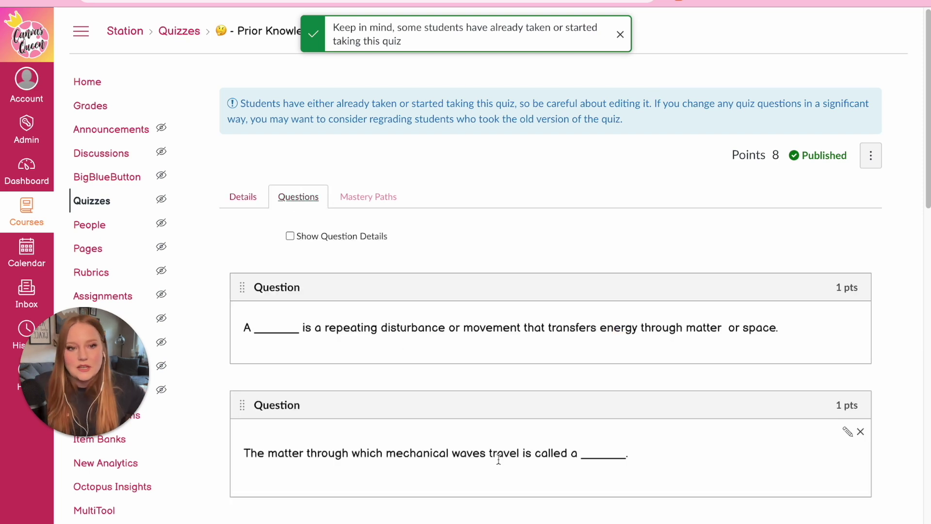
left_click(846, 317)
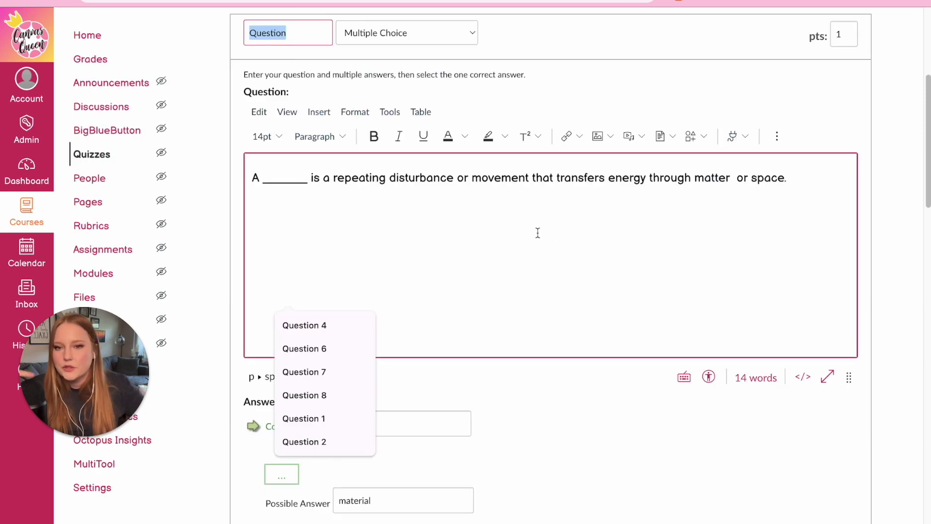
Step: Leave the quiz editor and advance to the Inquiry Activity Instructions page
scroll(555, 411, "down", 5)
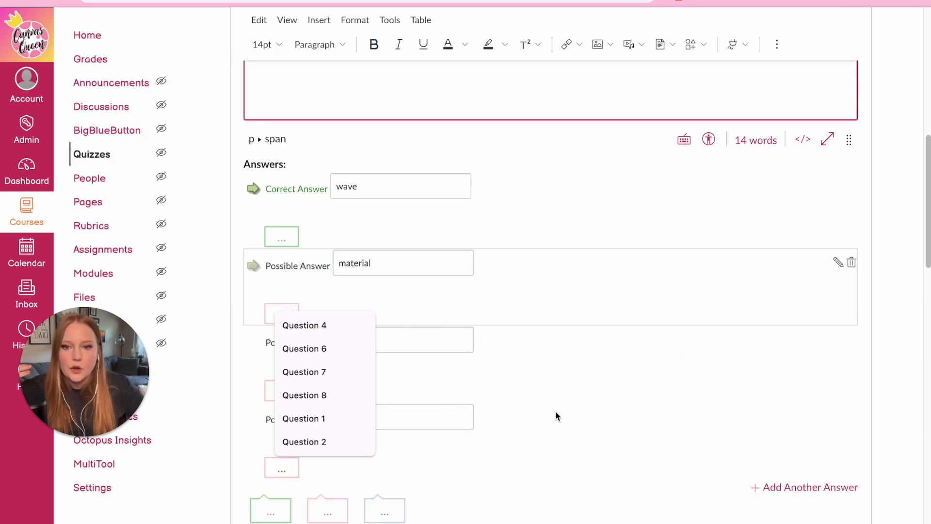
scroll(556, 412, "down", 12)
scroll(882, 462, "down", 5)
left_click(852, 486)
left_click(679, 497)
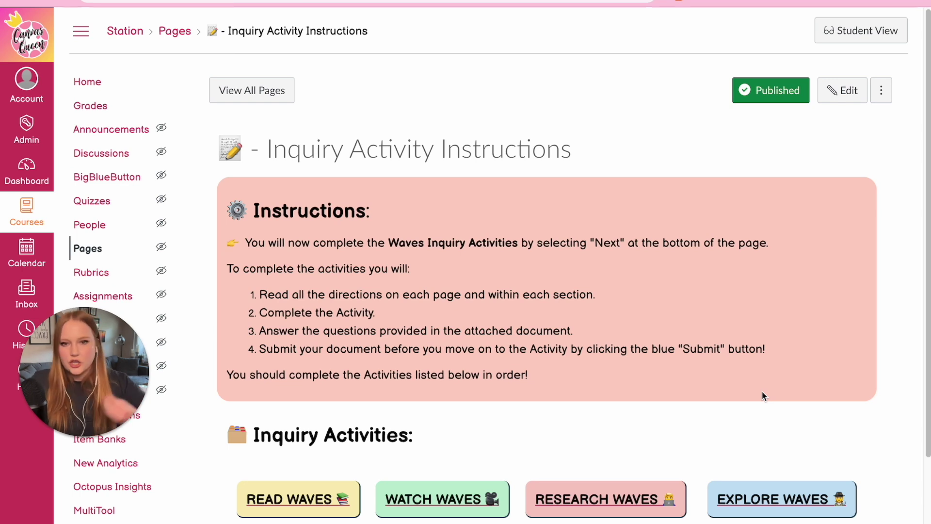
Step: Read through the four inquiry activity instructions and advance to Read About Waves
scroll(765, 442, "down", 1)
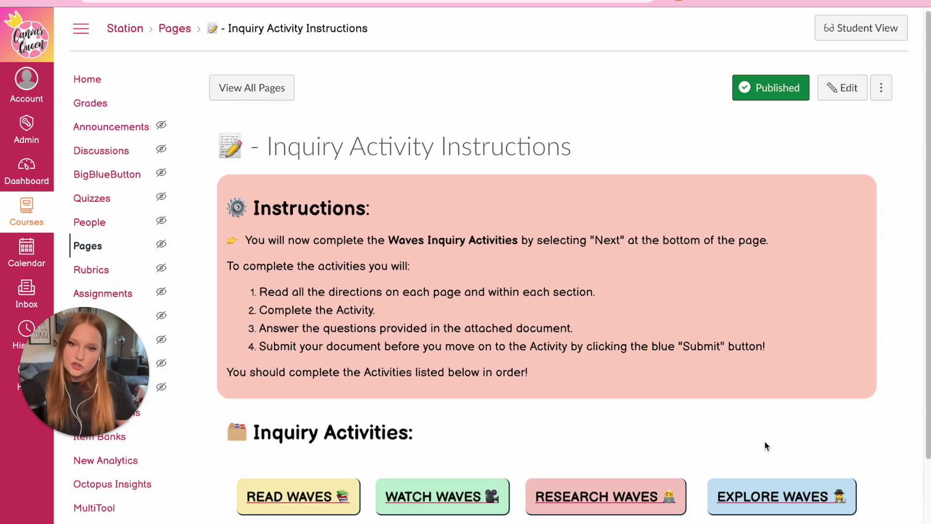
scroll(575, 251, "down", 1)
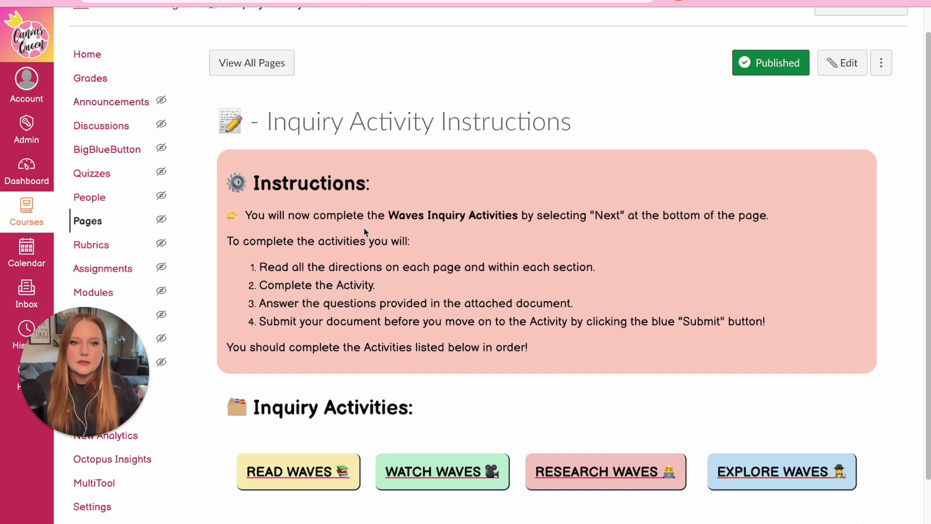
scroll(357, 339, "down", 1)
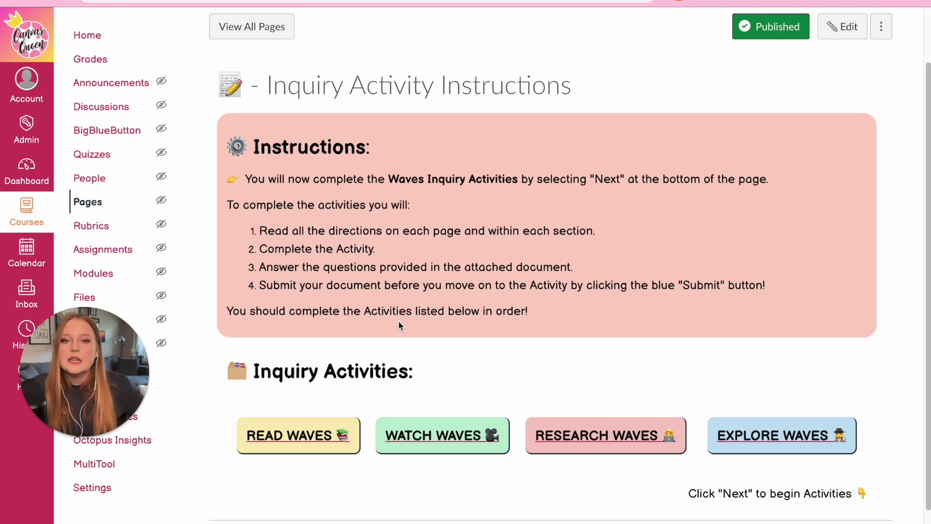
scroll(296, 407, "down", 1)
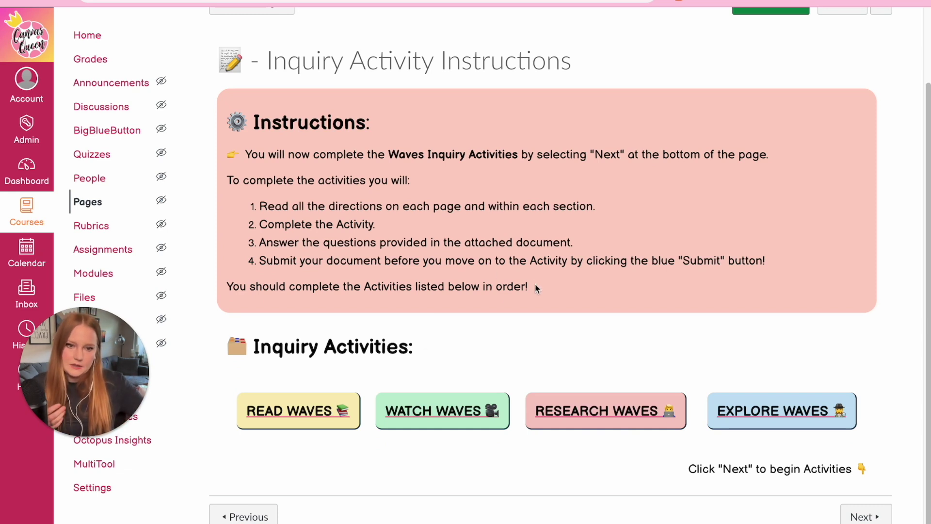
left_click(859, 516)
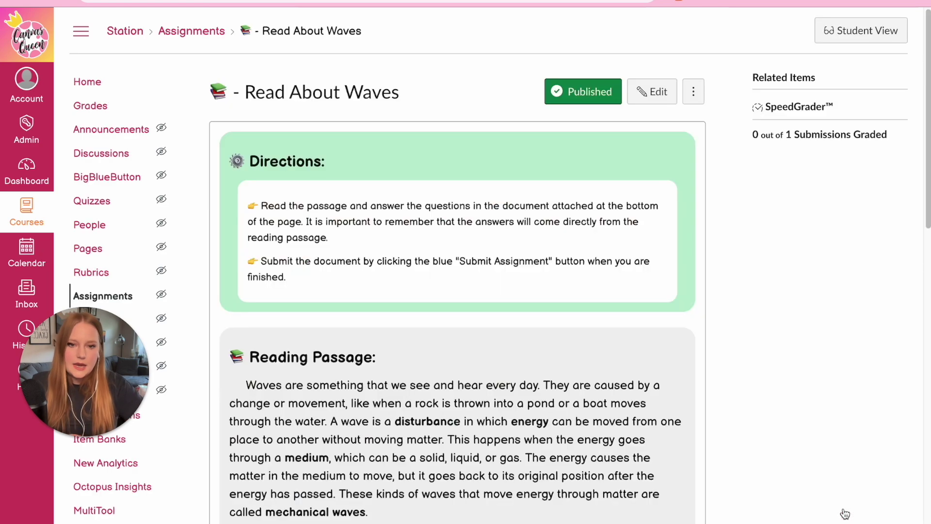
Step: Return to the instructions page, open Watch Waves, then go back
scroll(674, 490, "down", 13)
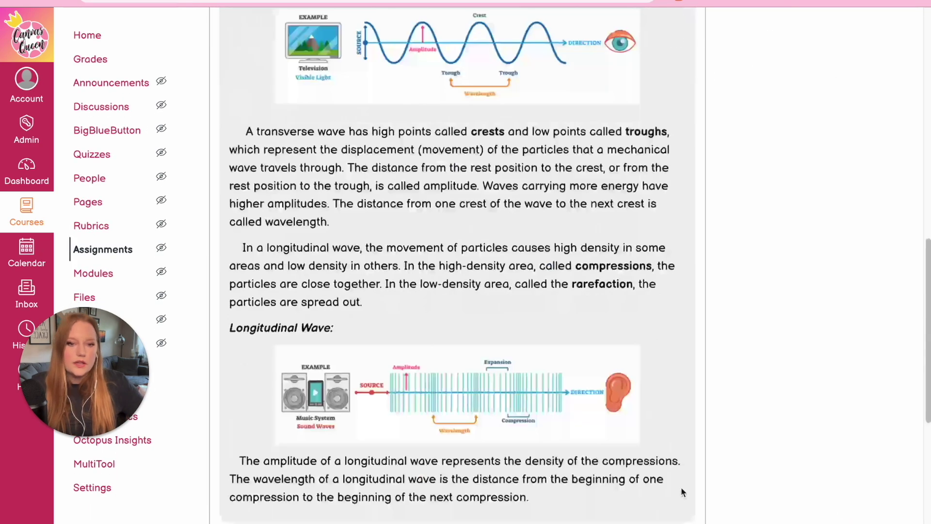
scroll(681, 491, "down", 7)
left_click(250, 498)
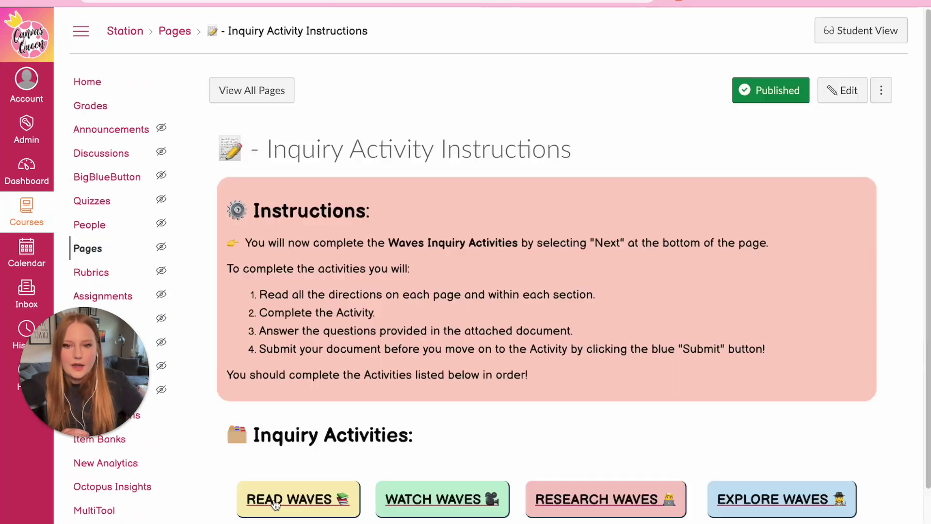
scroll(557, 454, "down", 2)
left_click(459, 422)
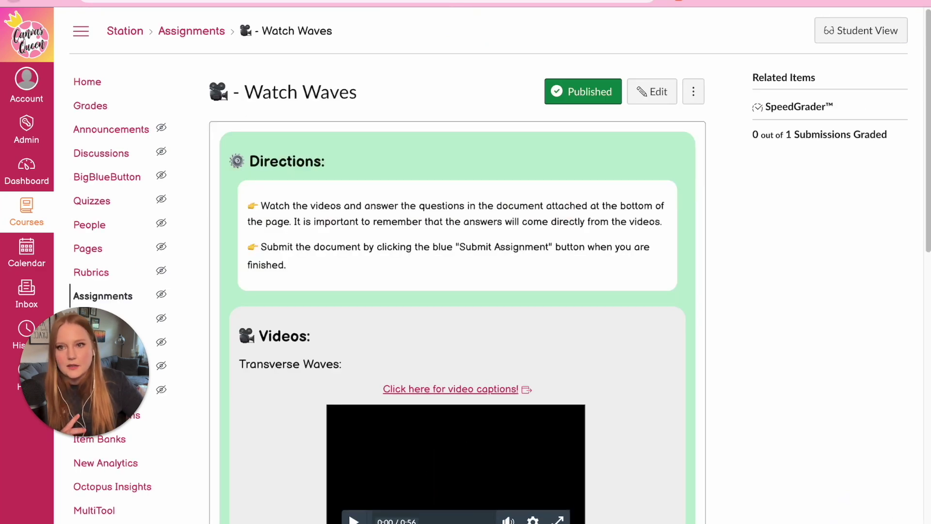
key("alt+Left")
Step: Move on to Read About Waves and preview it in Student View
scroll(865, 464, "down", 1)
left_click(860, 500)
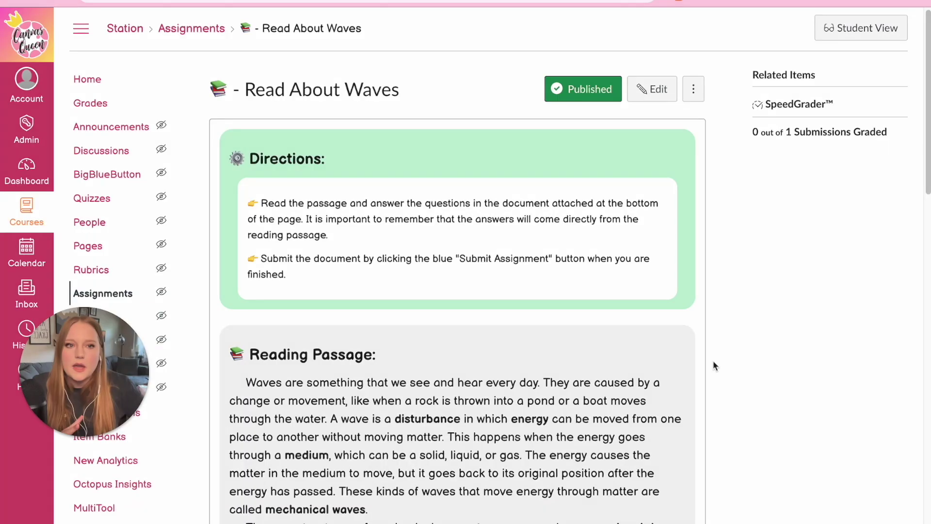
scroll(394, 279, "down", 1)
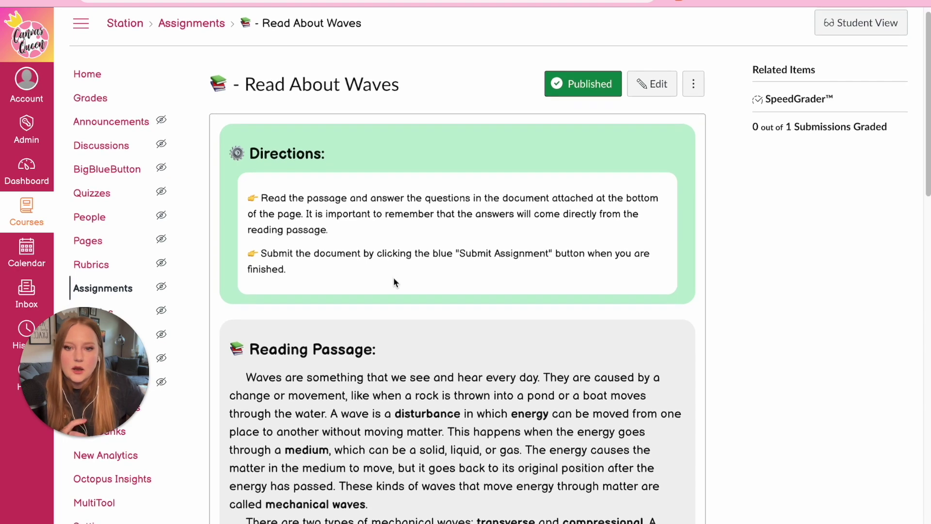
scroll(393, 277, "down", 4)
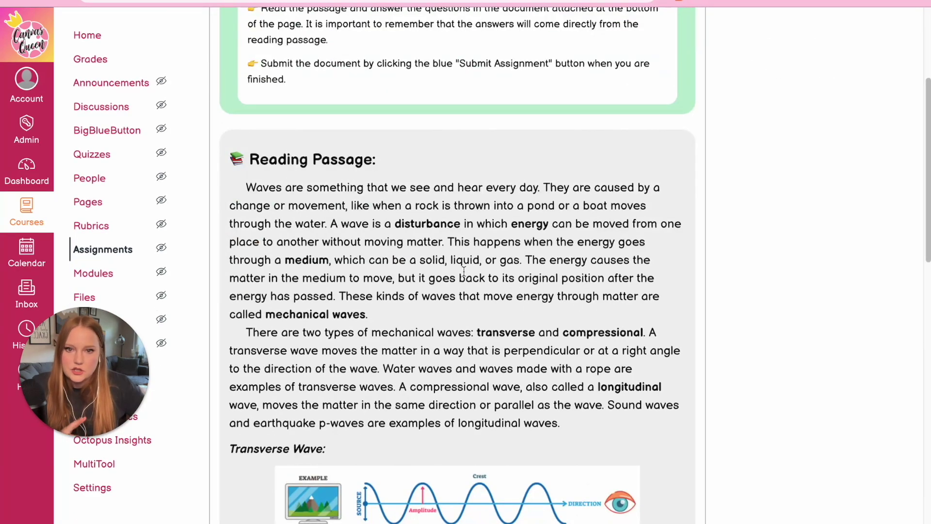
scroll(465, 267, "down", 9)
scroll(464, 266, "up", 13)
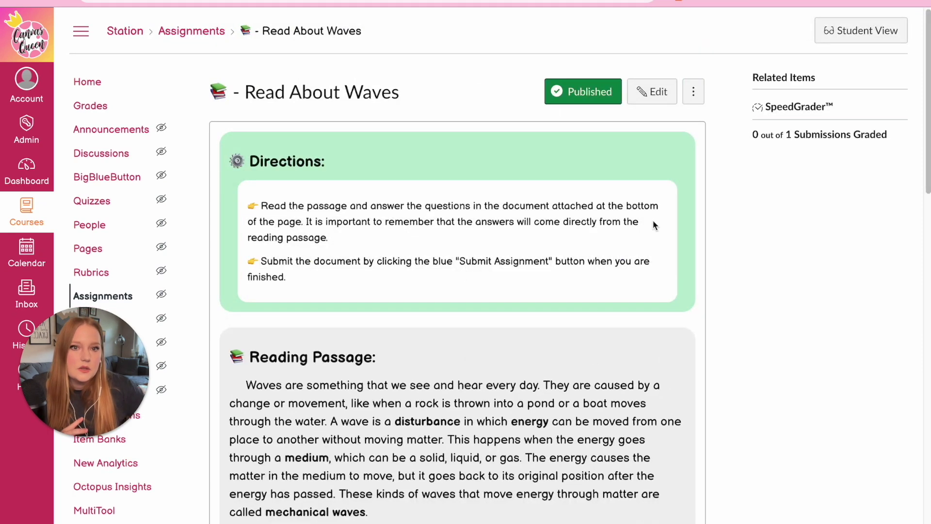
left_click(866, 32)
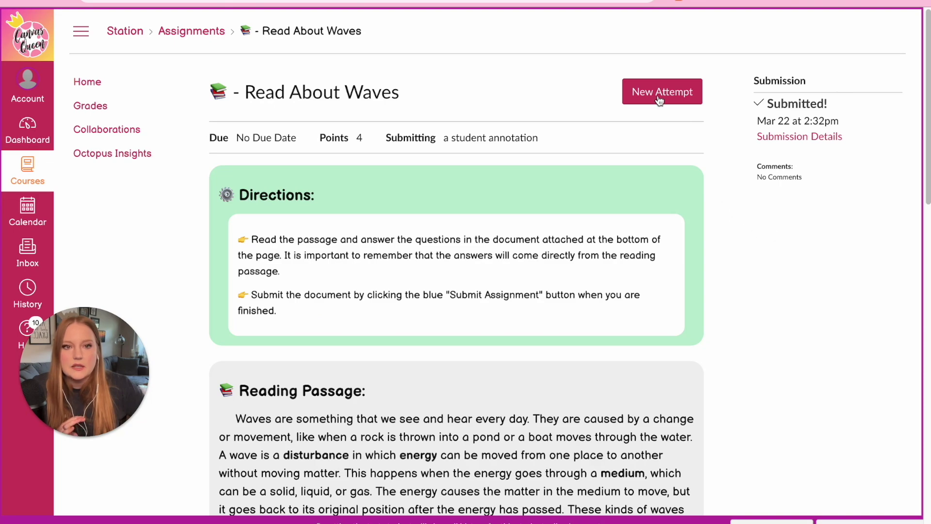
Step: Start a new Read About Waves attempt and review the worksheet in the annotation viewer
left_click(660, 92)
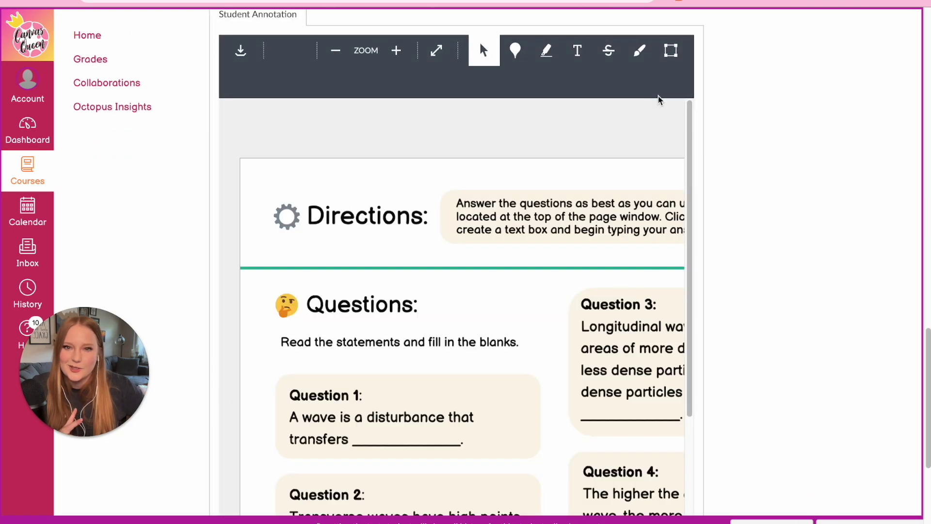
scroll(781, 114, "up", 1)
scroll(366, 293, "down", 2)
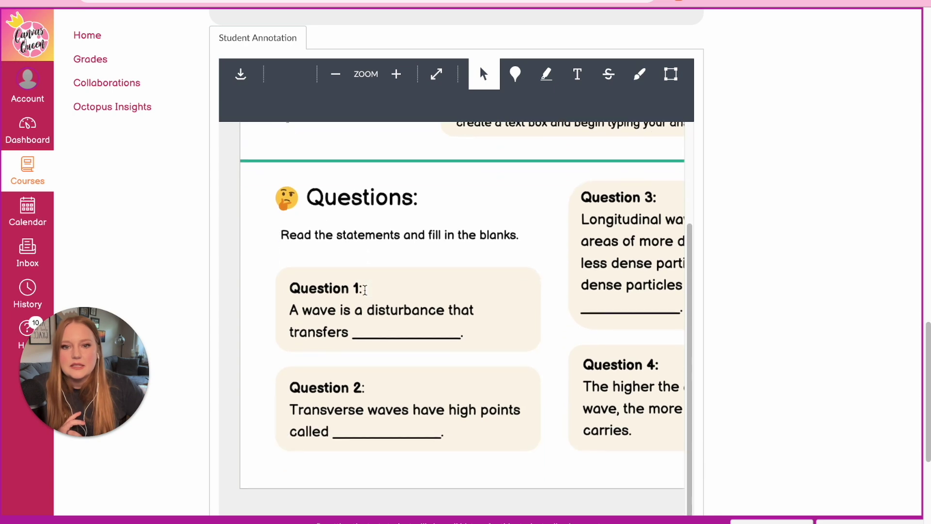
scroll(793, 266, "down", 3)
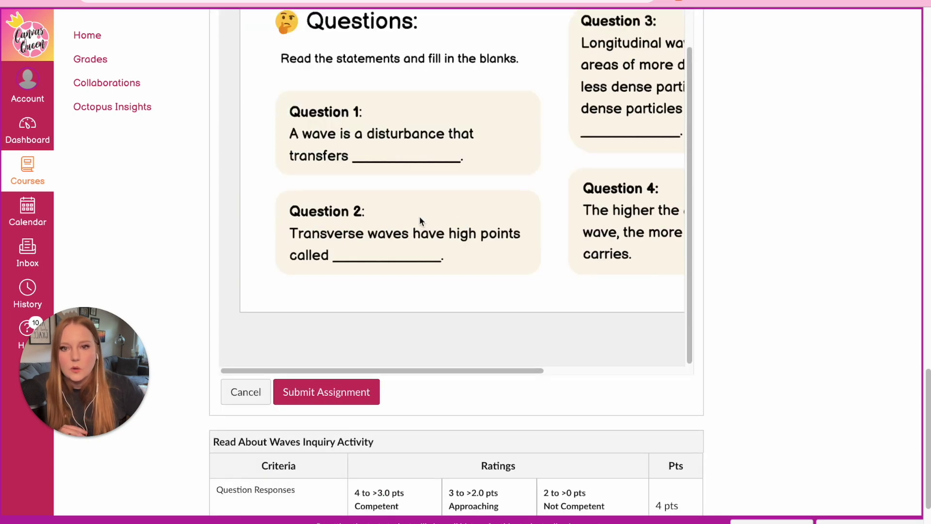
scroll(451, 237, "up", 2)
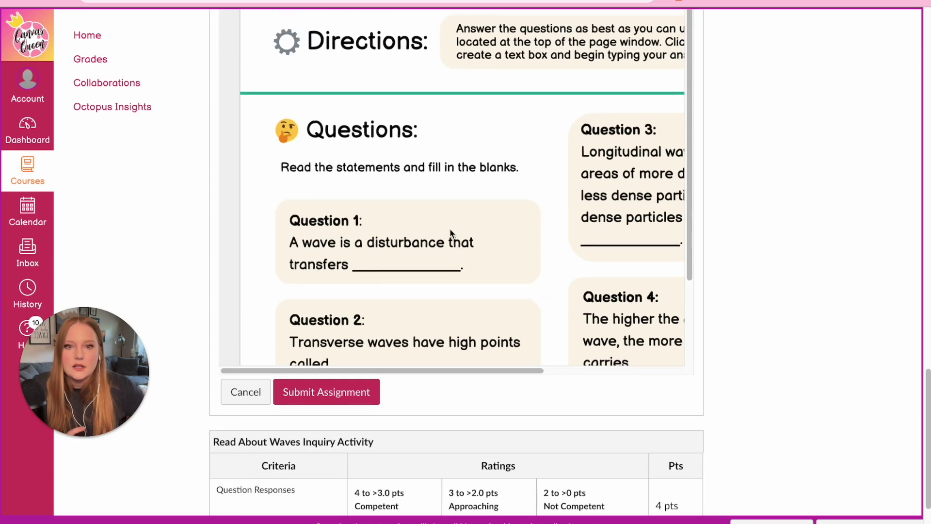
scroll(740, 210, "up", 2)
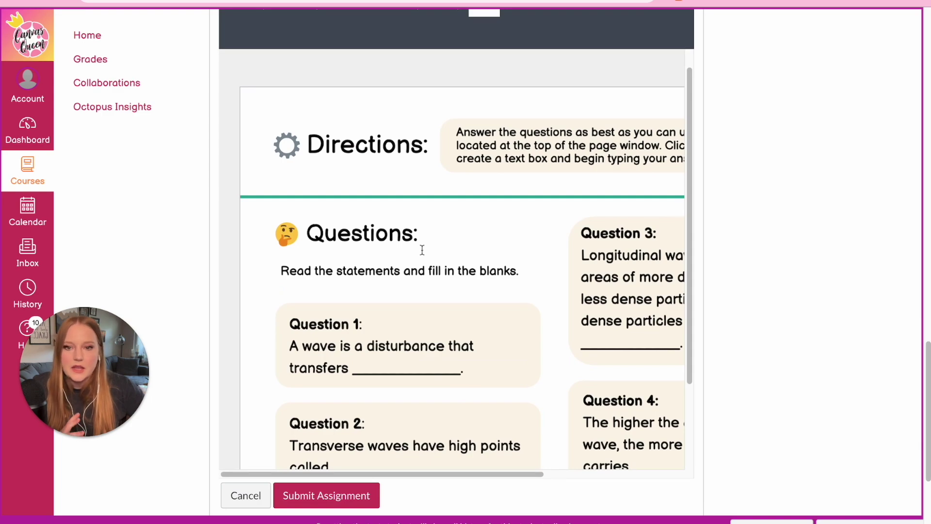
scroll(784, 250, "up", 10)
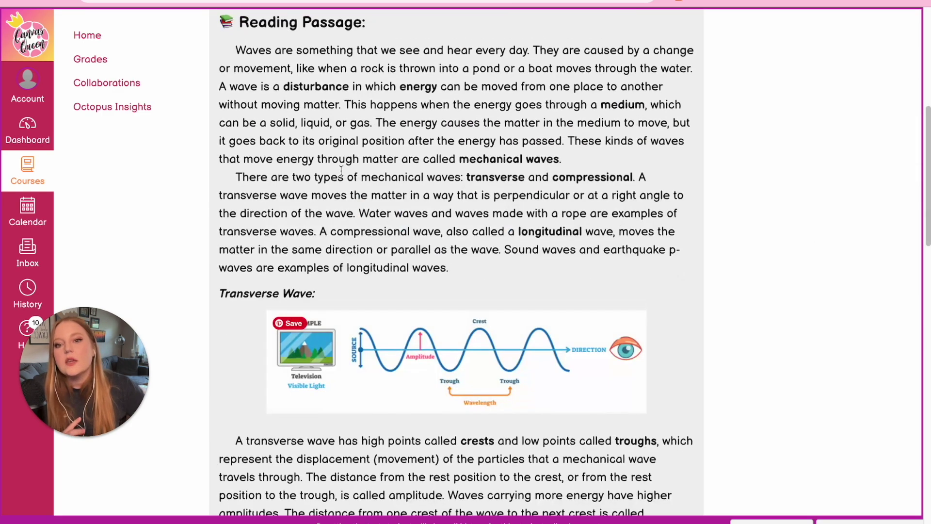
scroll(452, 329, "down", 10)
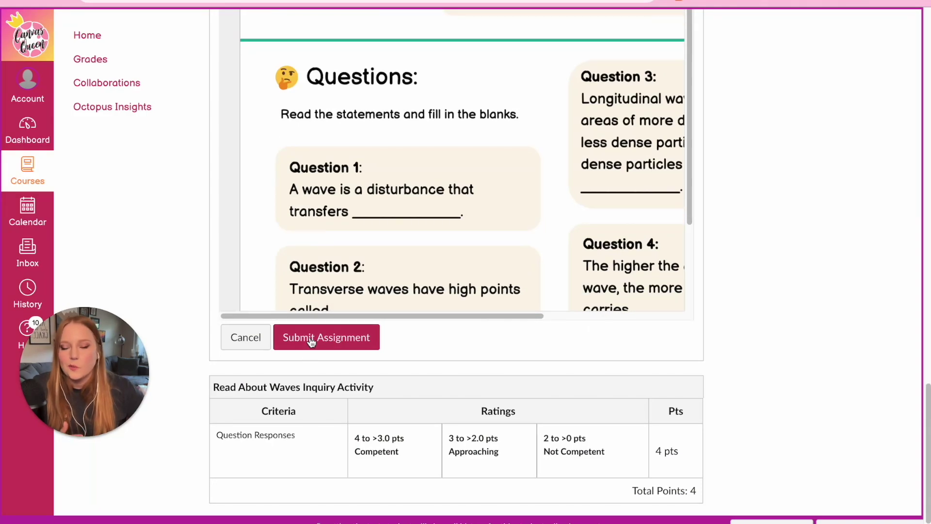
Step: Submit the Read About Waves worksheet and move on to Watch Waves
left_click(339, 345)
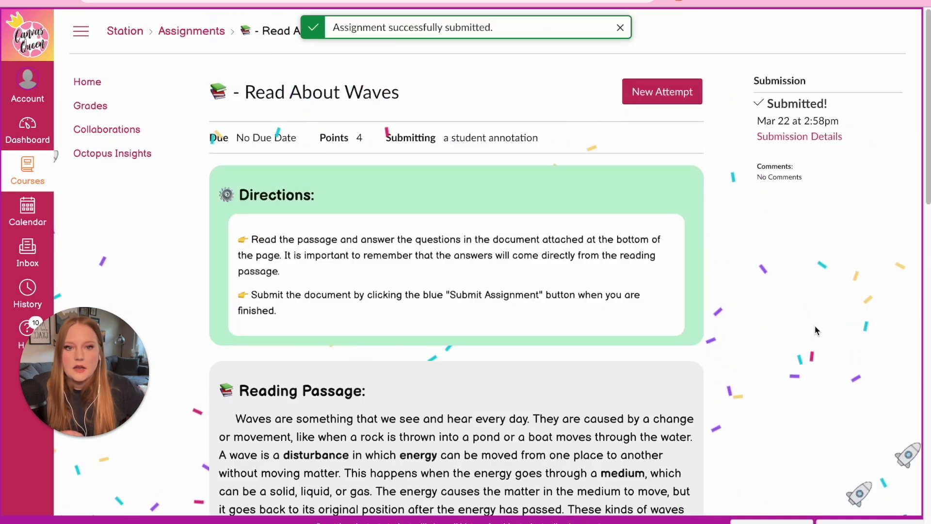
scroll(814, 331, "down", 3)
scroll(814, 330, "down", 15)
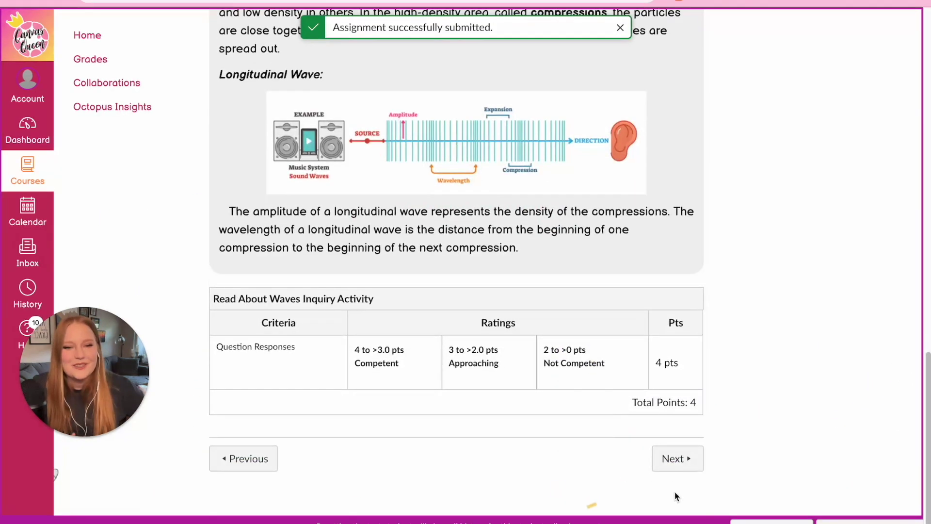
left_click(678, 458)
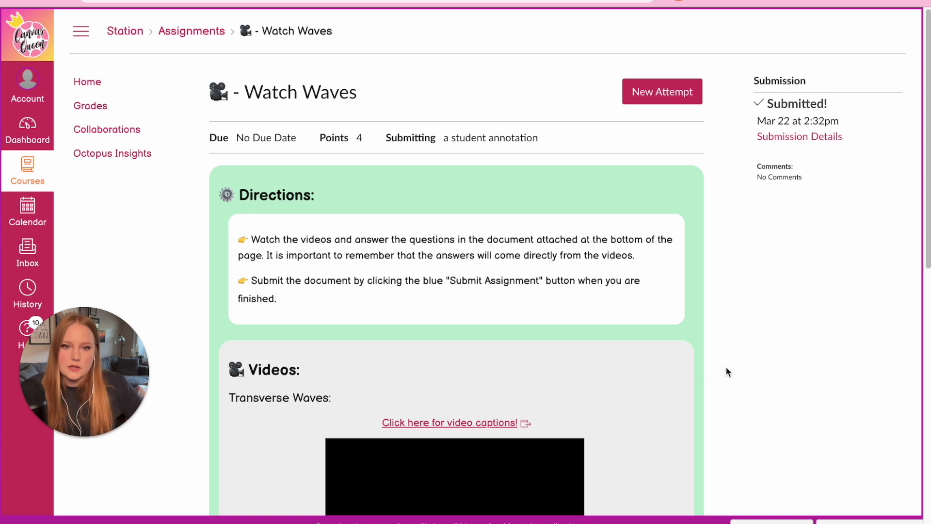
Step: Play the Transverse Waves video in the Watch Waves assignment
scroll(727, 372, "down", 5)
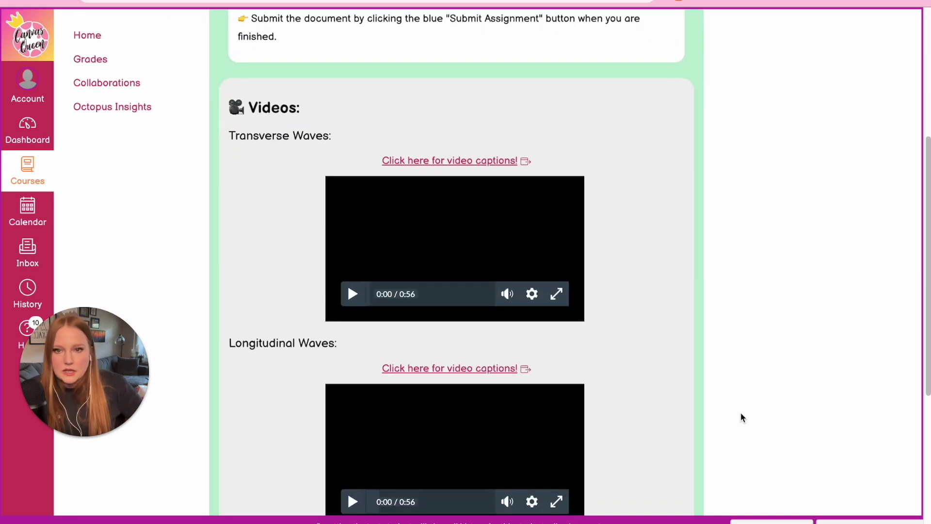
left_click(353, 295)
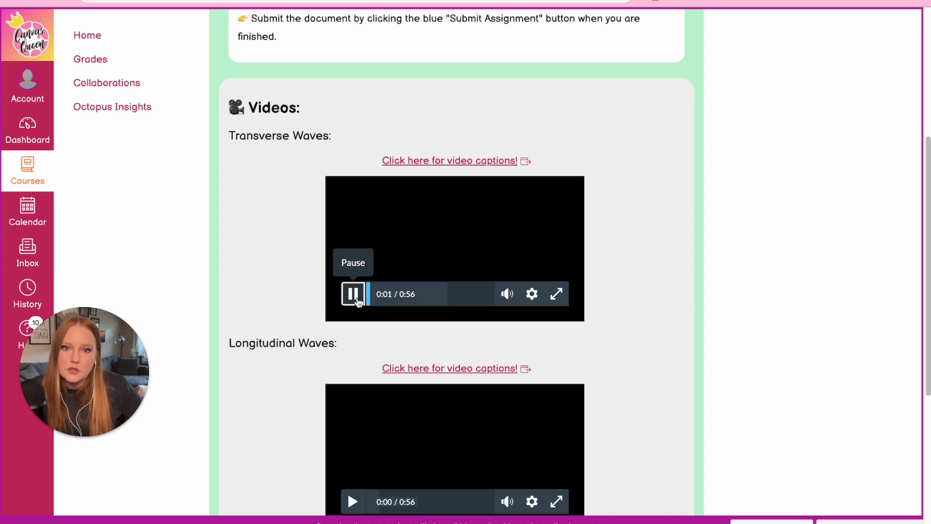
scroll(316, 368, "down", 8)
scroll(545, 327, "down", 3)
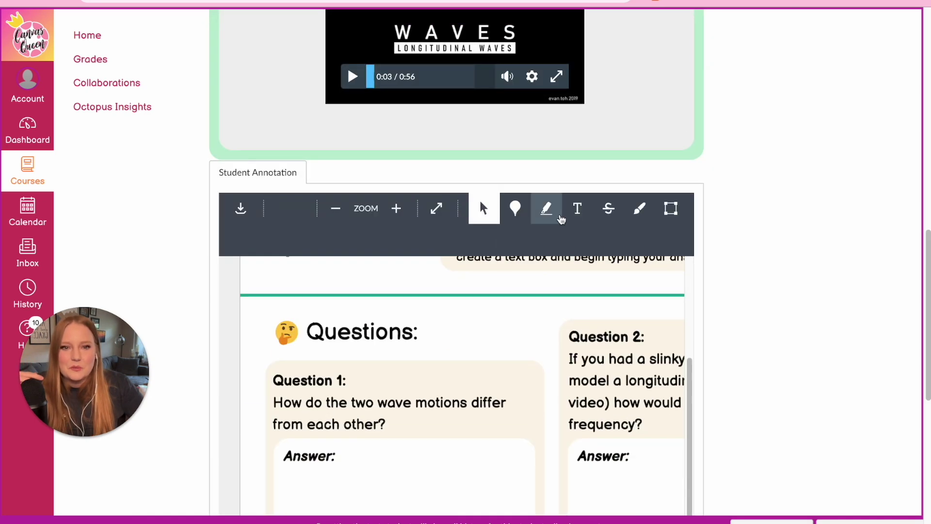
Step: Annotate Question 1's answer with a text box reading 'text', submit, and continue
left_click(576, 210)
scroll(408, 351, "down", 2)
left_click(382, 333)
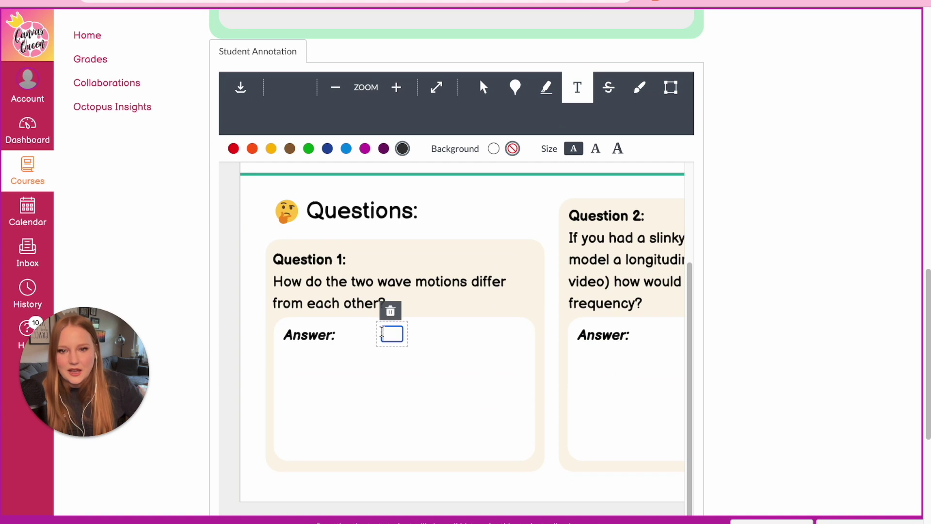
type("text")
left_click(772, 408)
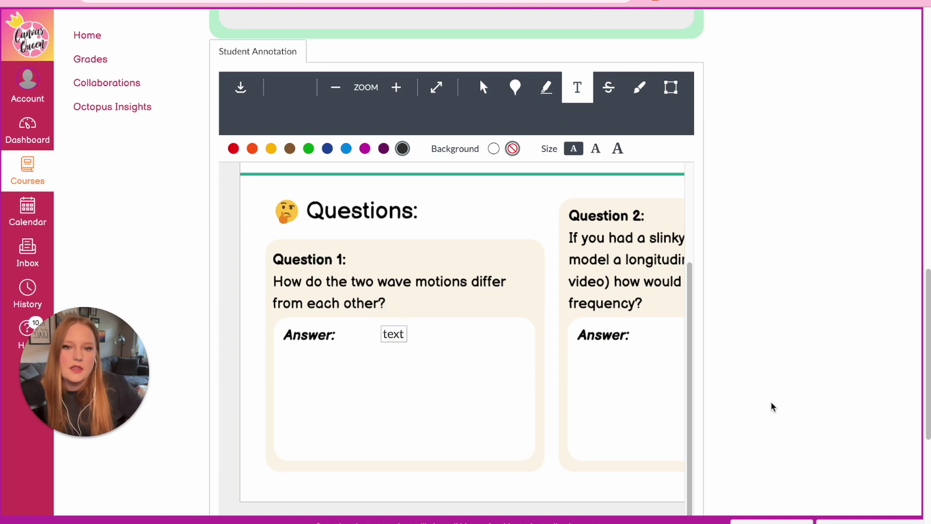
scroll(773, 405, "down", 7)
left_click(317, 250)
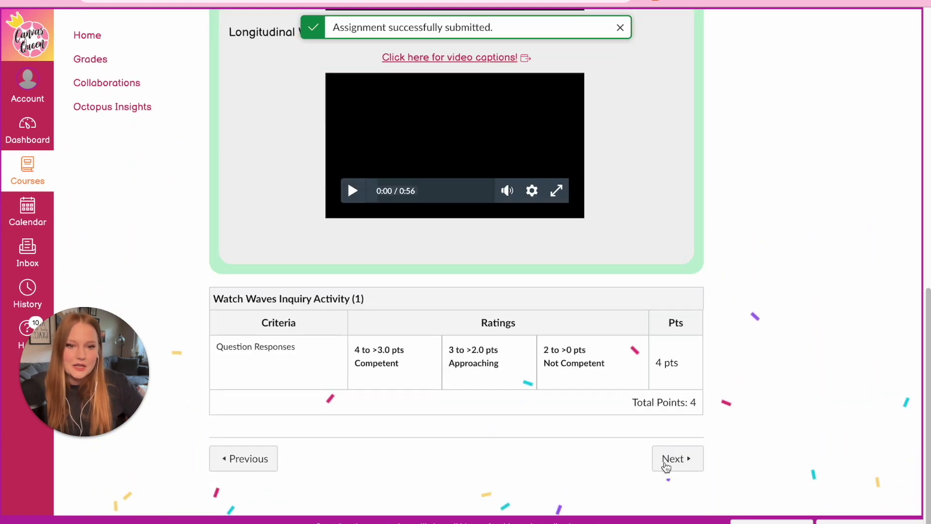
left_click(671, 459)
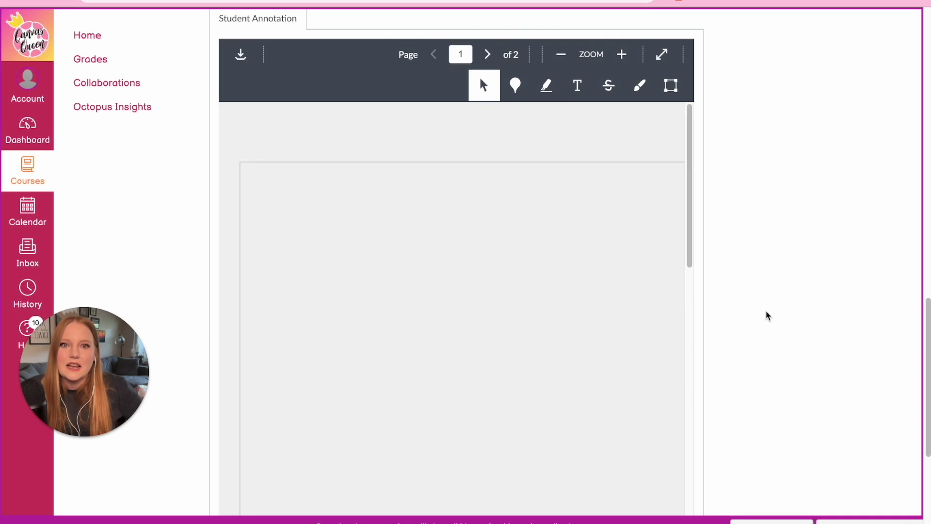
scroll(766, 315, "up", 15)
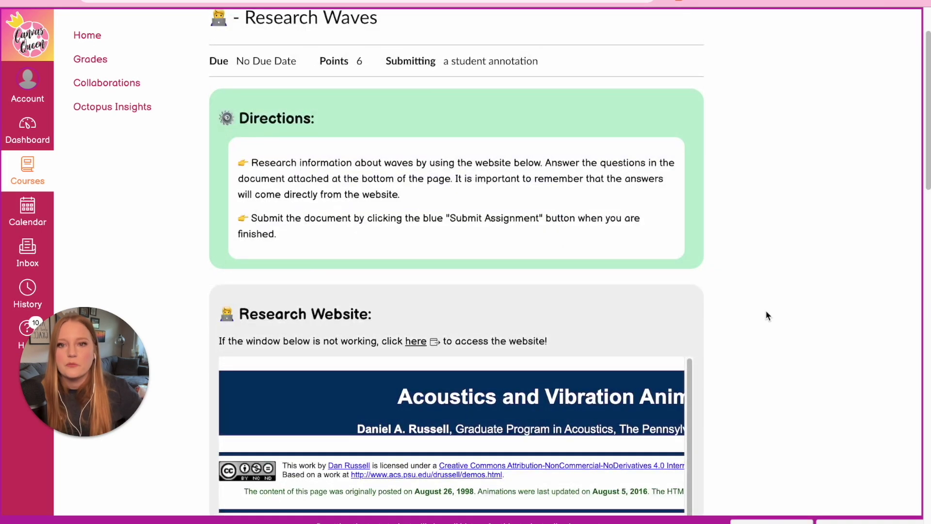
scroll(766, 315, "down", 4)
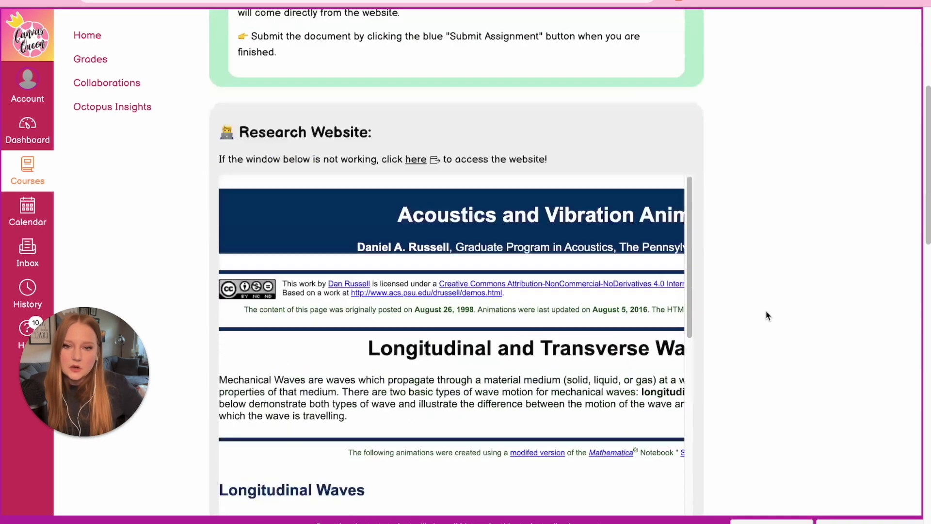
scroll(563, 357, "down", 1)
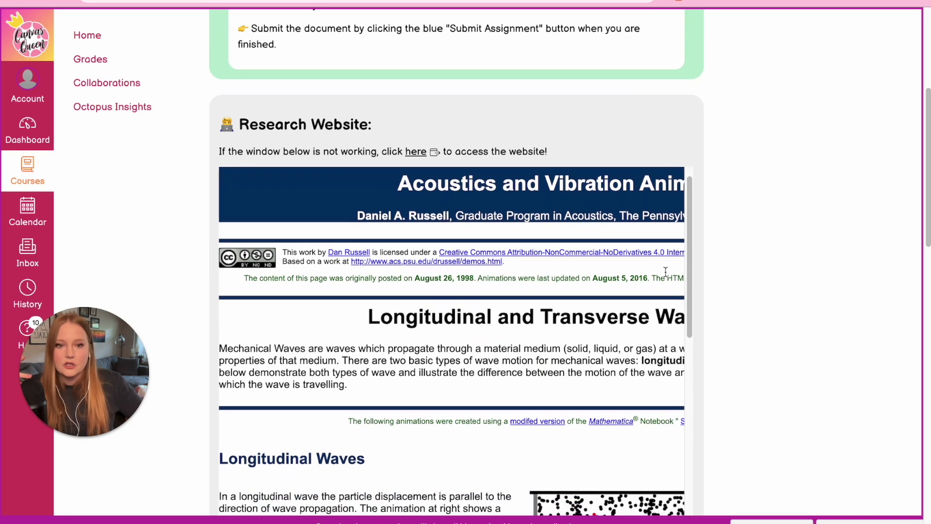
mouse_move(689, 242)
left_mouse_down()
mouse_move(717, 446)
mouse_move(698, 230)
left_mouse_up()
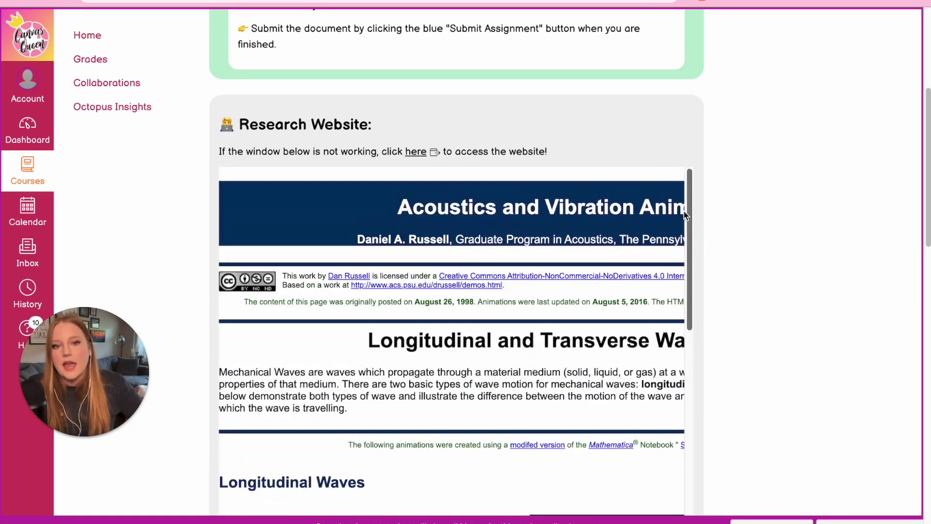
scroll(593, 325, "down", 1)
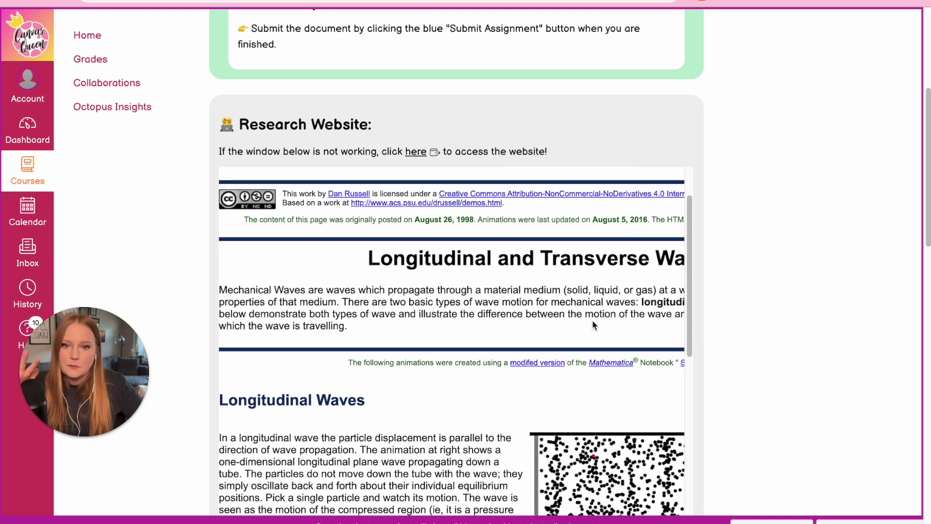
scroll(533, 368, "down", 4)
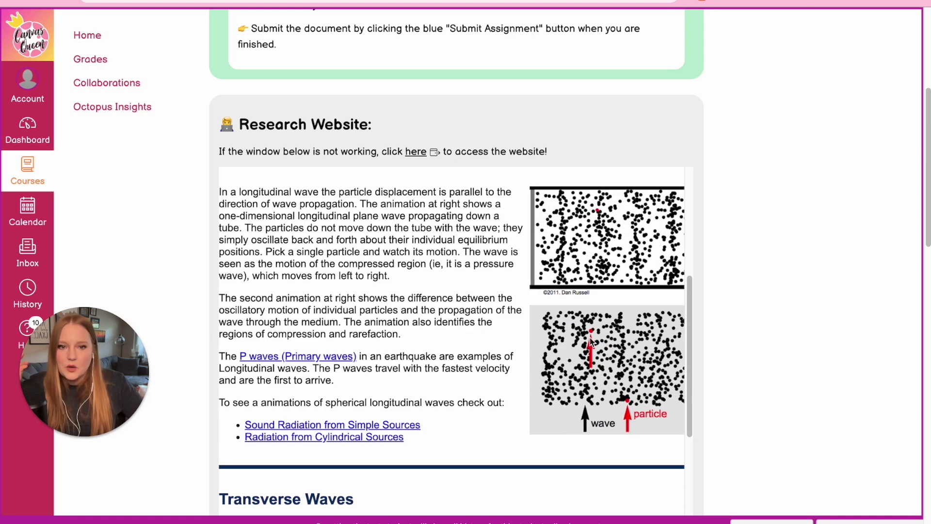
scroll(601, 350, "down", 1)
scroll(600, 348, "down", 4)
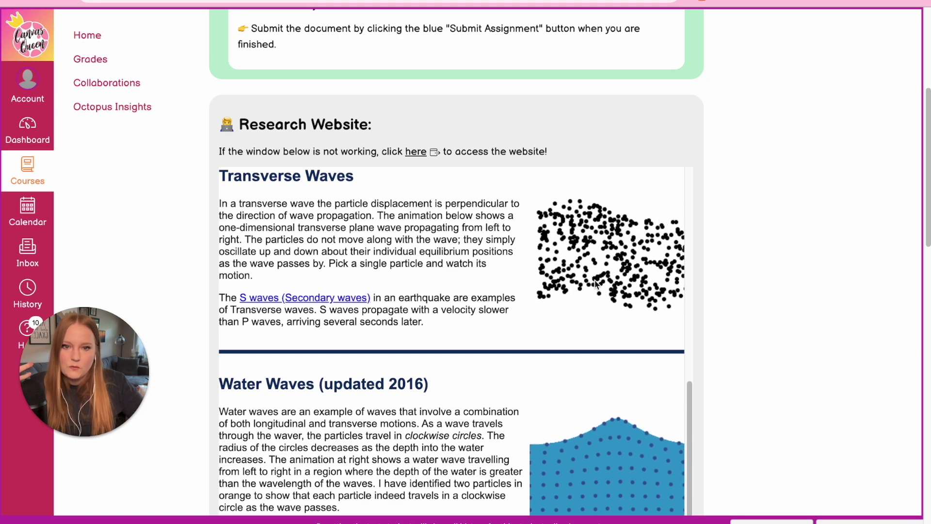
scroll(598, 285, "down", 2)
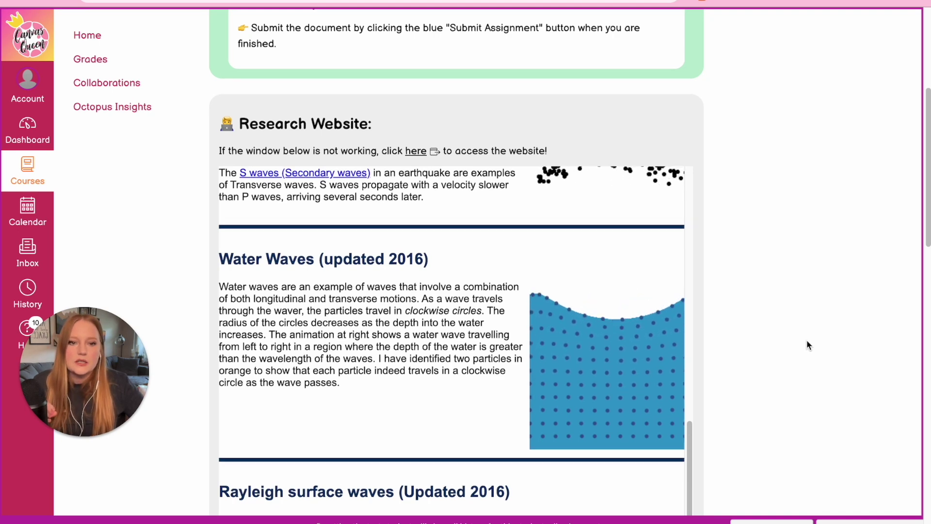
scroll(466, 241, "down", 5)
scroll(523, 257, "right", 2)
scroll(557, 271, "right", 3)
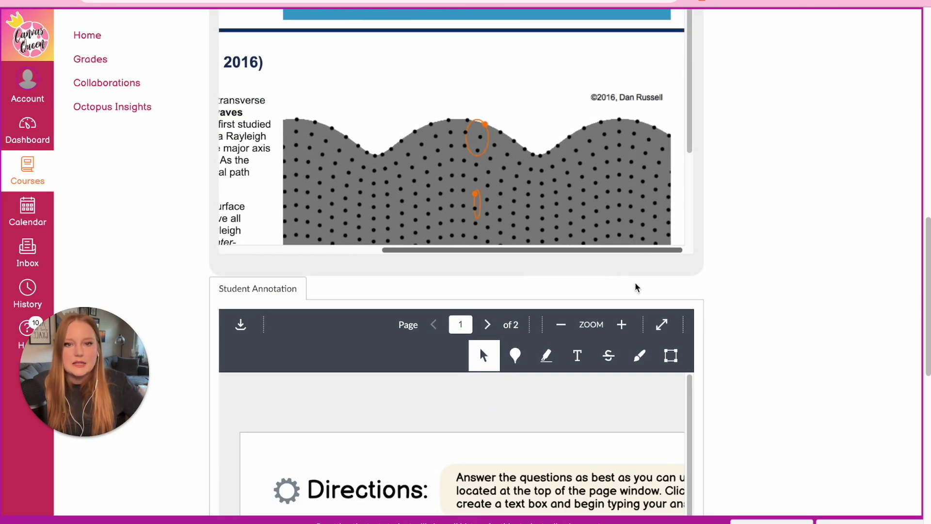
scroll(476, 260, "left", 5)
scroll(897, 329, "up", 3)
scroll(883, 327, "up", 3)
scroll(708, 316, "up", 5)
left_click(416, 218)
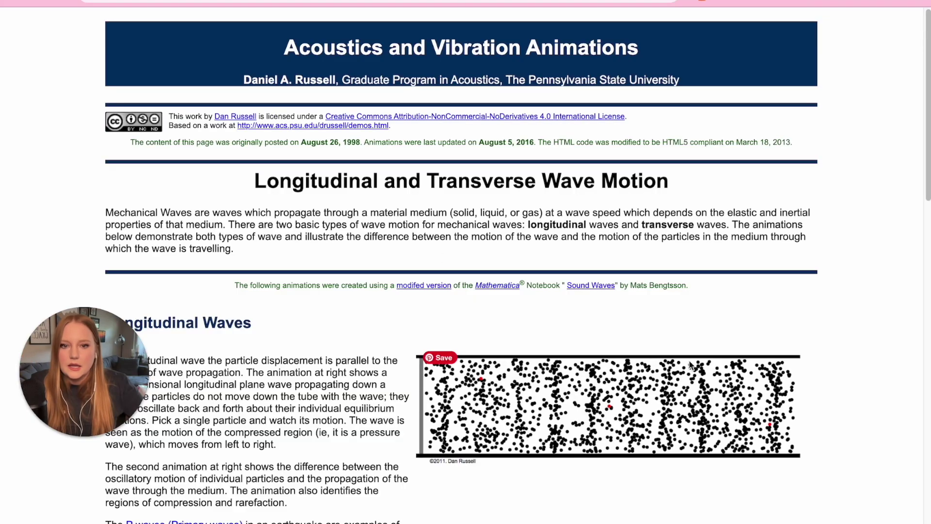
scroll(827, 346, "down", 8)
scroll(827, 345, "up", 8)
key("ctrl+w")
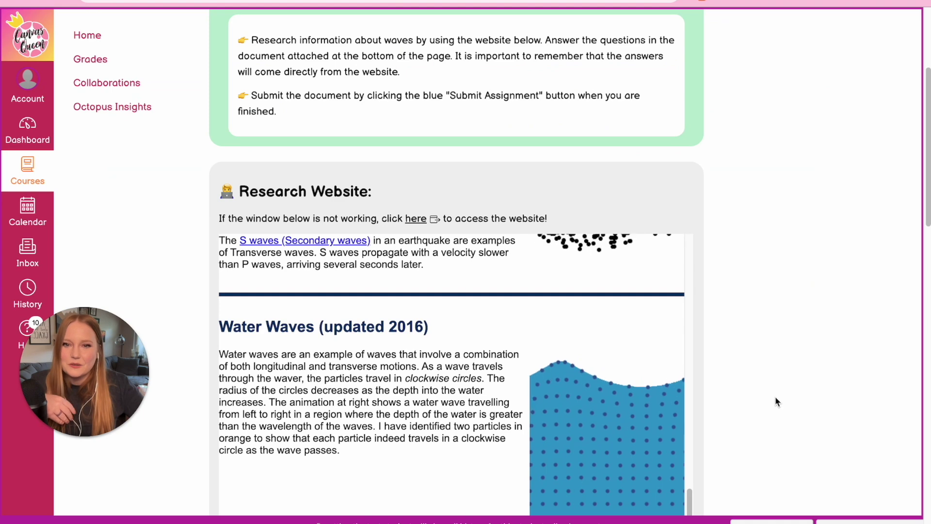
scroll(776, 400, "up", 5)
scroll(774, 401, "down", 9)
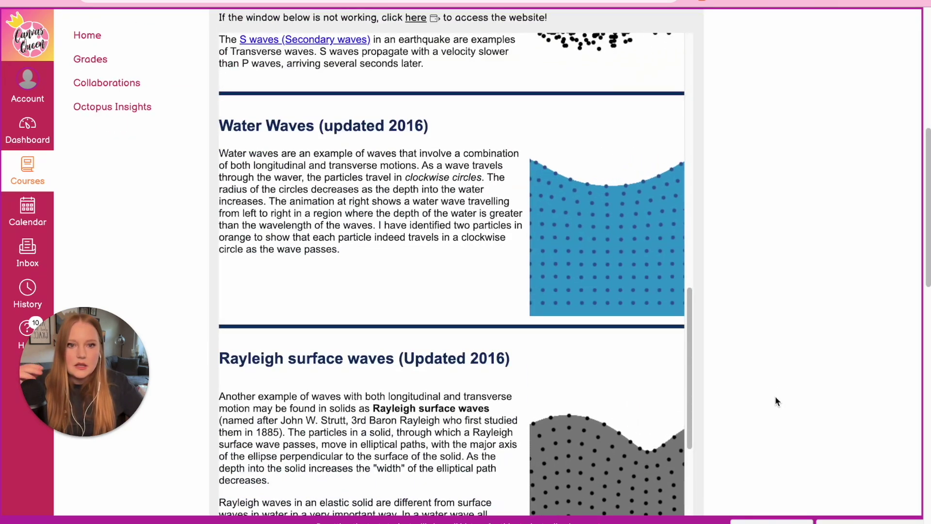
scroll(775, 397, "down", 7)
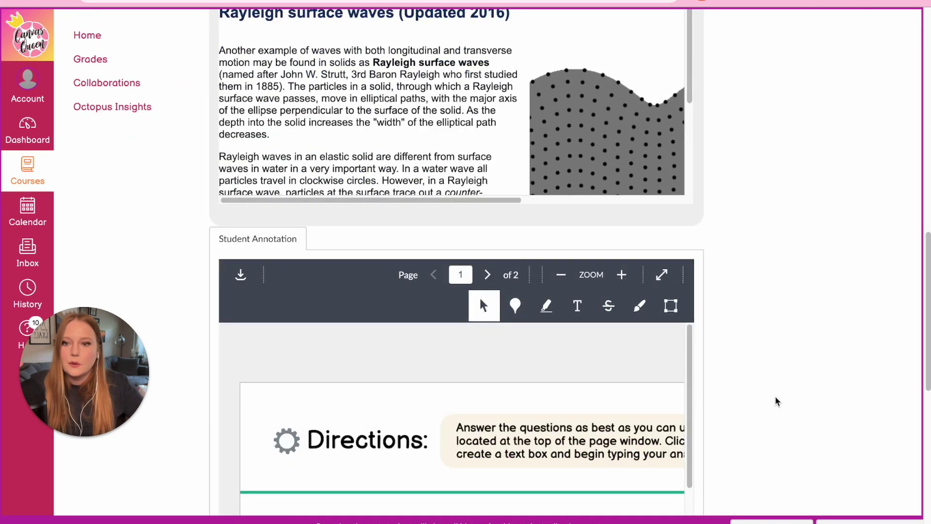
Step: Exit Student View and open the Research Waves assignment for editing
scroll(800, 436, "up", 15)
key("ctrl+w")
left_click(481, 183)
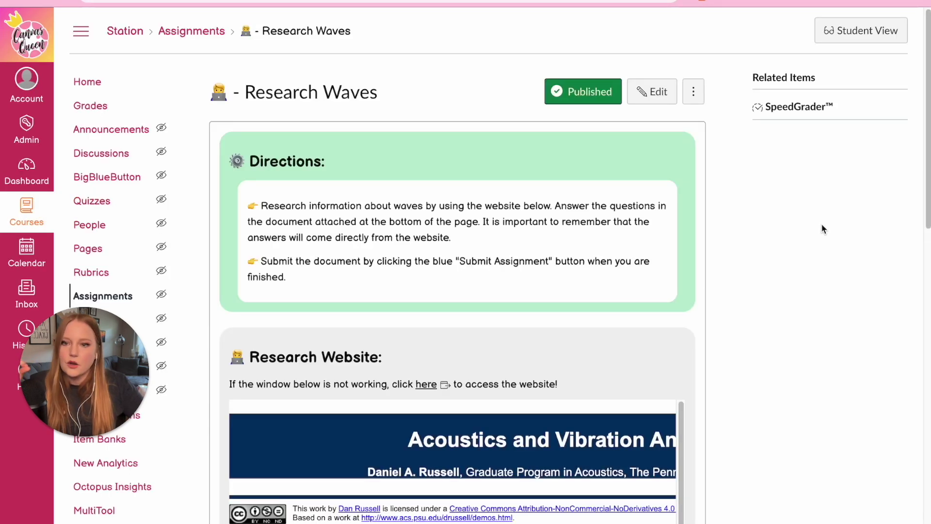
left_click(656, 91)
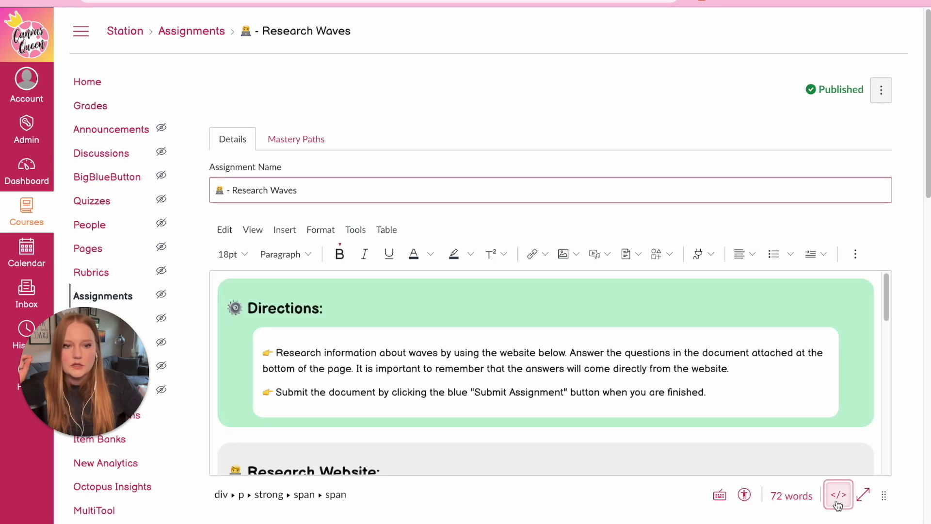
Step: Reveal the embedded site's iframe src URL in the HTML editor, then restore the formatted view
left_click(837, 494)
scroll(913, 251, "down", 5)
scroll(587, 159, "down", 2)
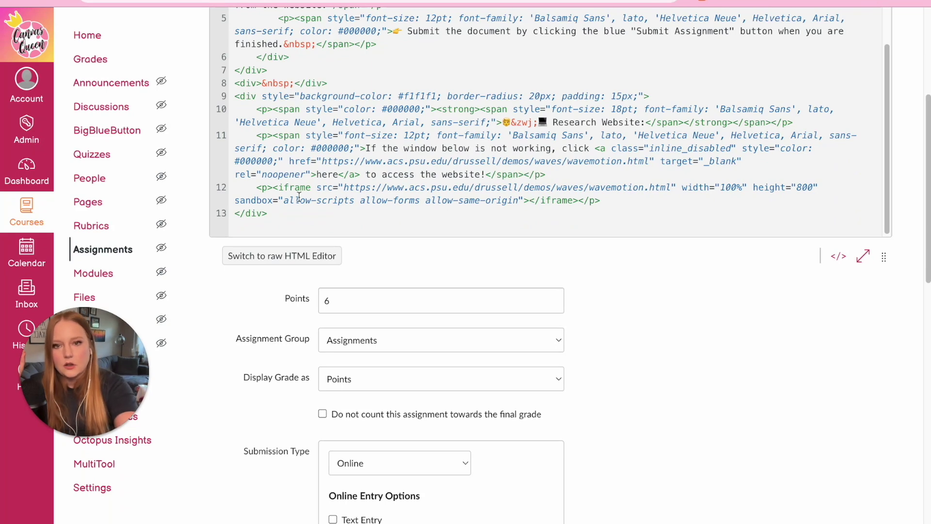
left_click_drag(279, 189, 312, 187)
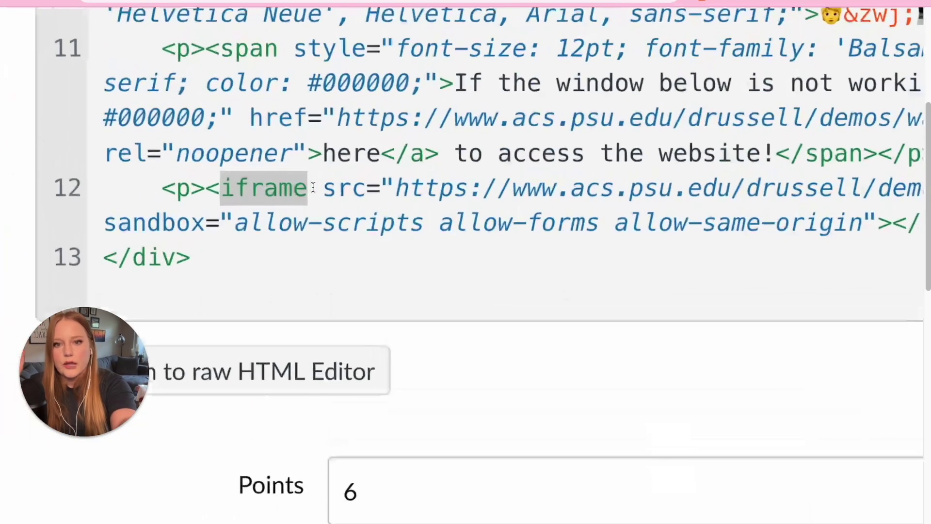
scroll(239, 183, "right", 2)
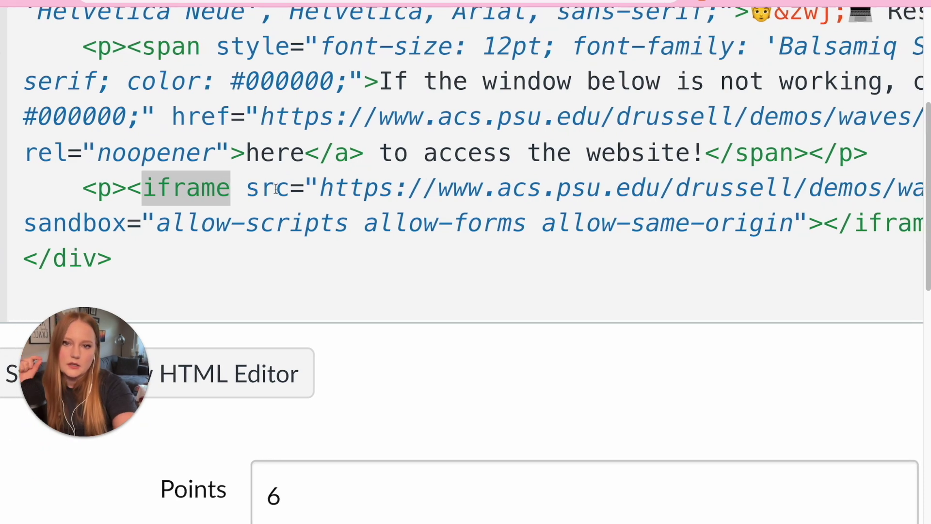
scroll(274, 189, "right", 3)
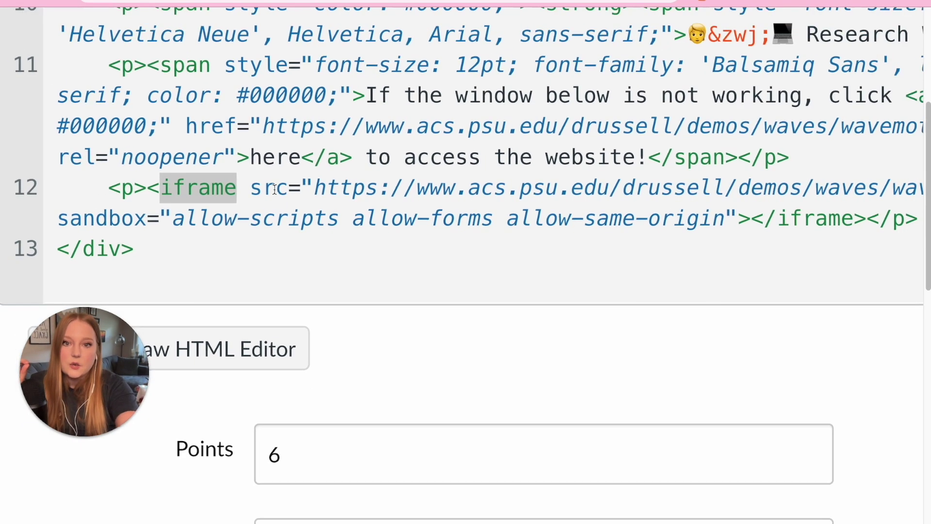
left_click_drag(266, 188, 533, 188)
scroll(533, 188, "right", 3)
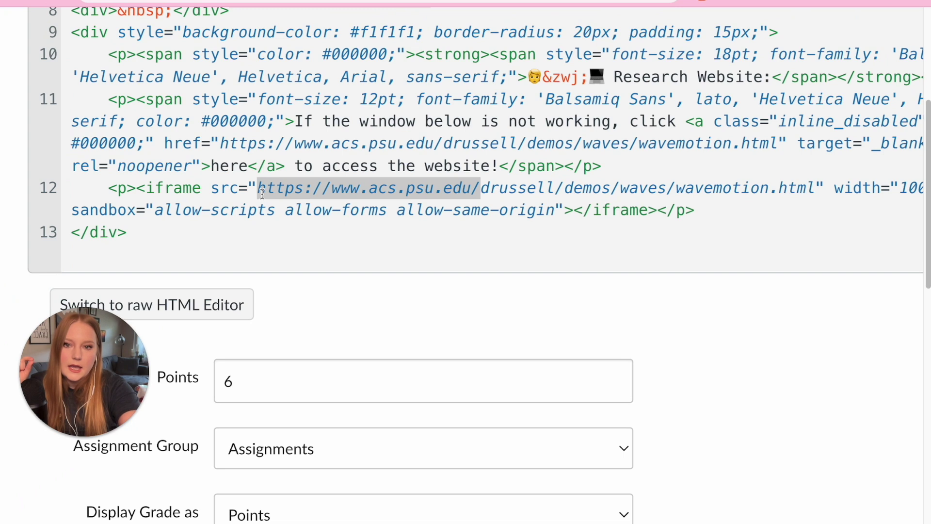
left_click_drag(260, 190, 814, 189)
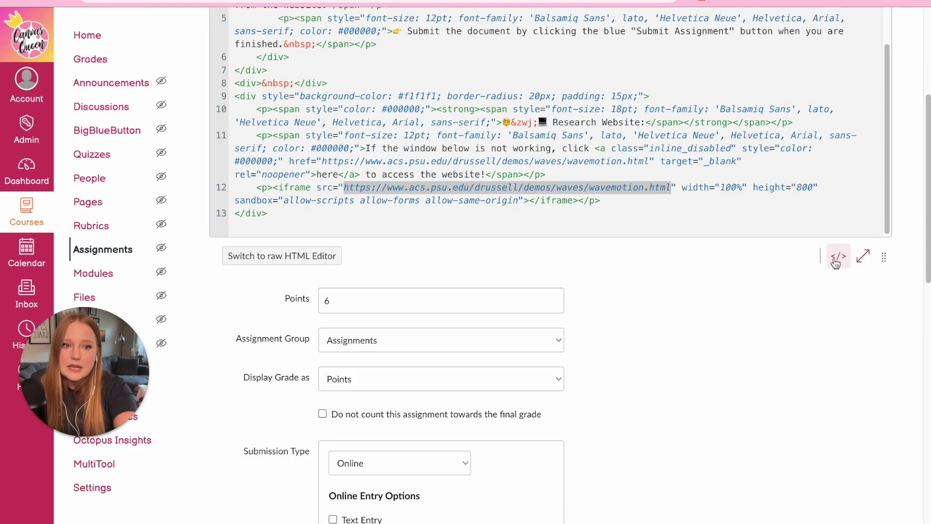
left_click(837, 257)
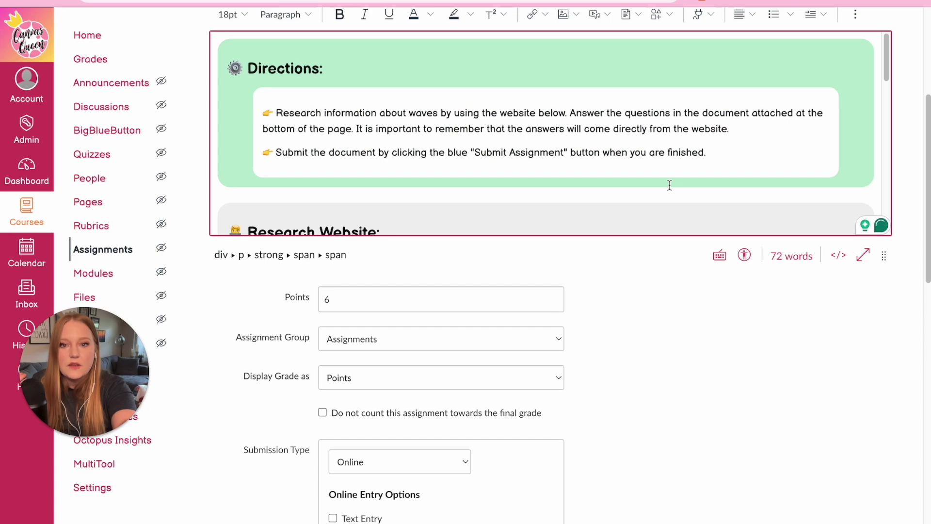
scroll(670, 185, "down", 4)
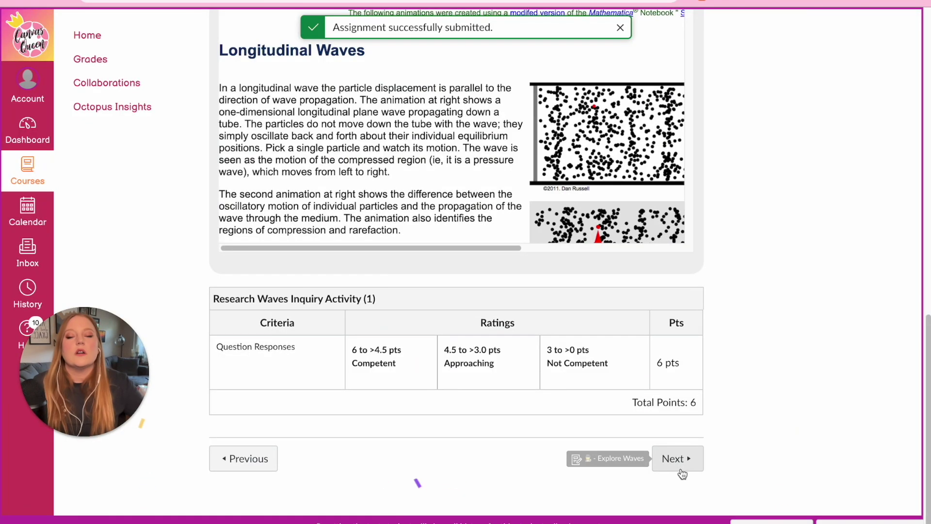
Step: Advance to the Explore Waves assignment and glance over its directions
left_click(682, 473)
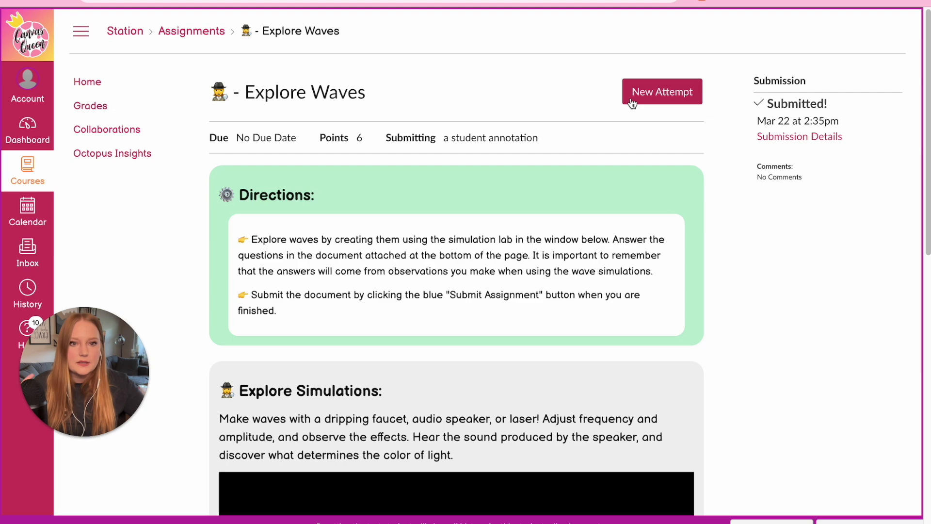
scroll(803, 354, "down", 12)
scroll(615, 329, "up", 5)
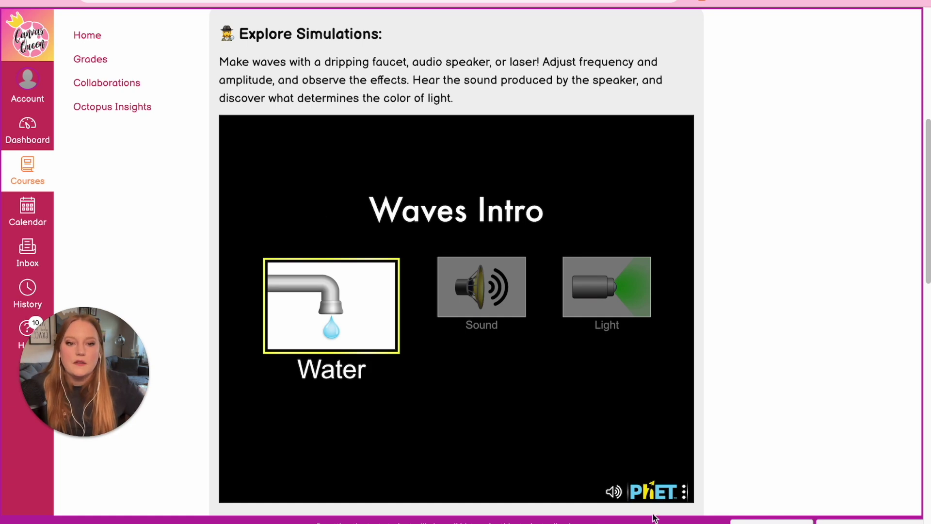
Step: Run the Waves Intro Water simulation with the faucet on, then scroll through the PDF
left_click(335, 296)
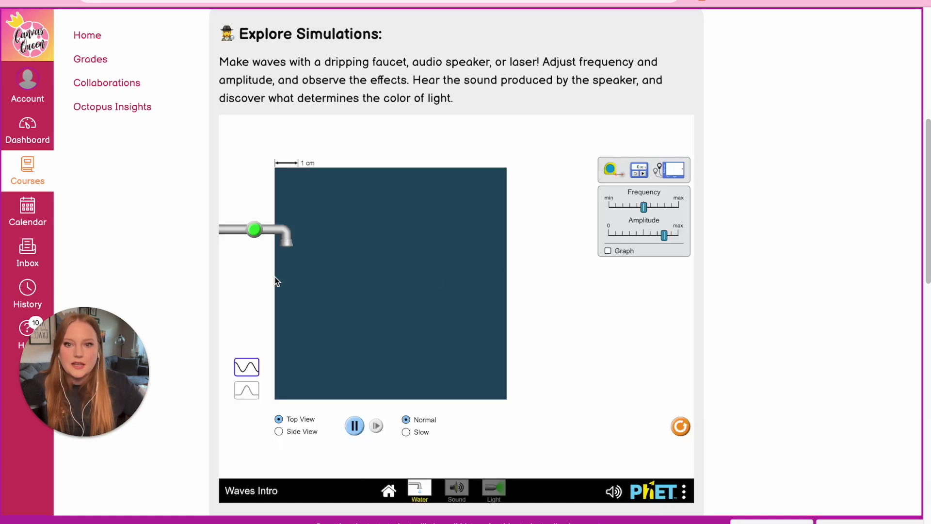
left_click(257, 235)
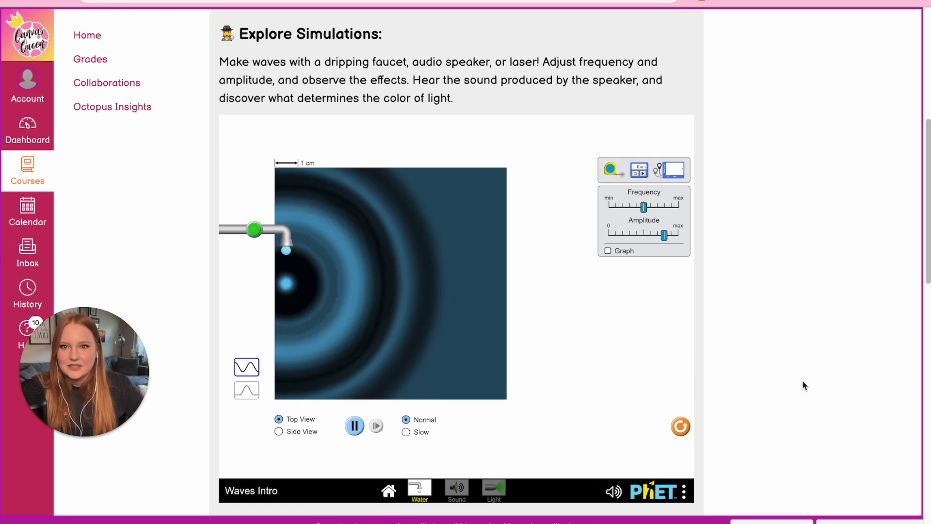
scroll(803, 385, "down", 10)
scroll(433, 269, "down", 4)
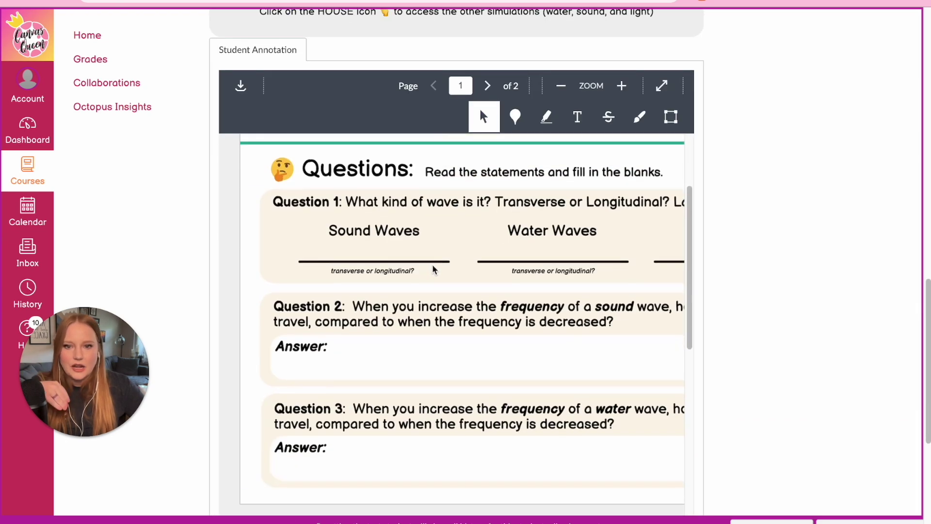
scroll(433, 270, "down", 8)
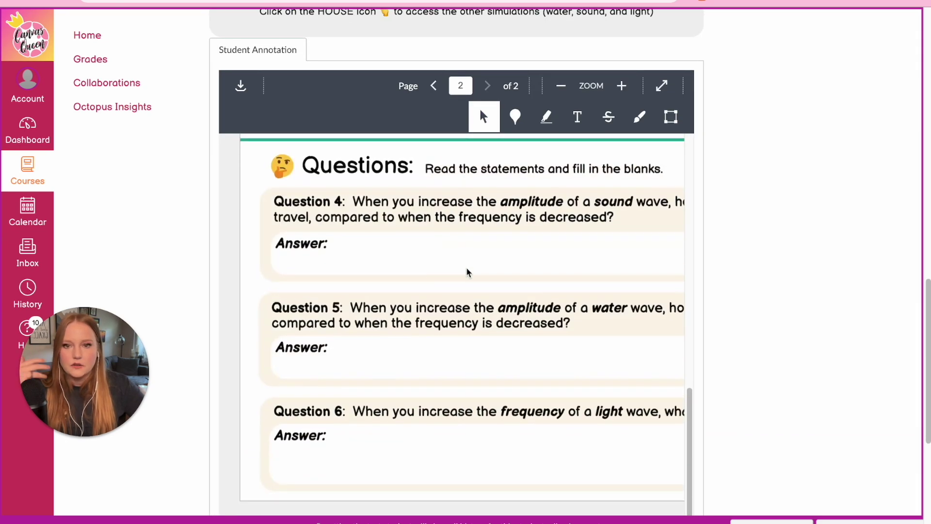
scroll(731, 282, "up", 14)
scroll(430, 260, "down", 6)
scroll(432, 261, "up", 1)
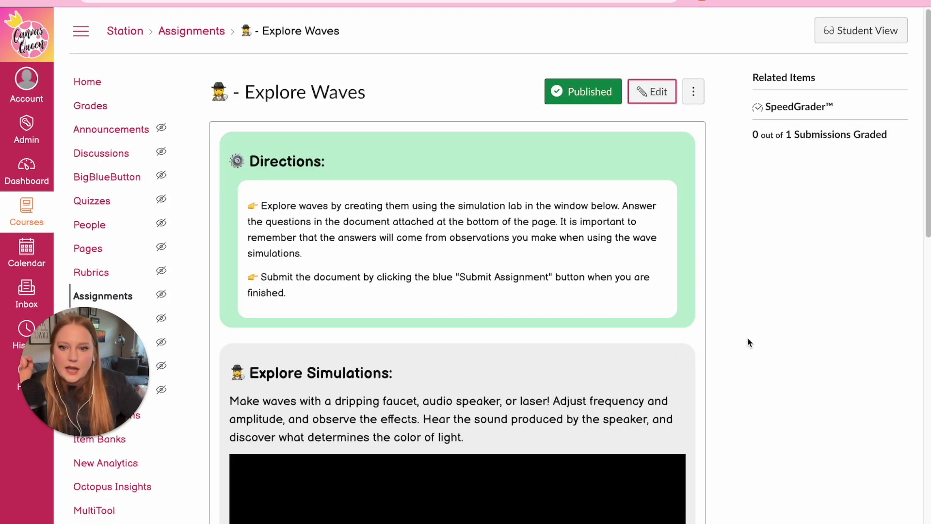
Step: Show the Explore Waves description as HTML and select the iframe embed code
left_click(838, 495)
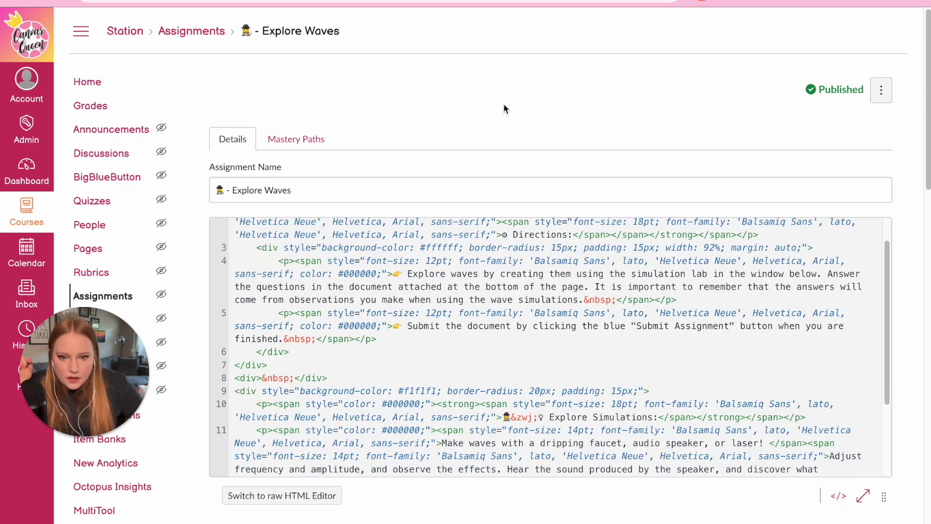
scroll(530, 158, "down", 5)
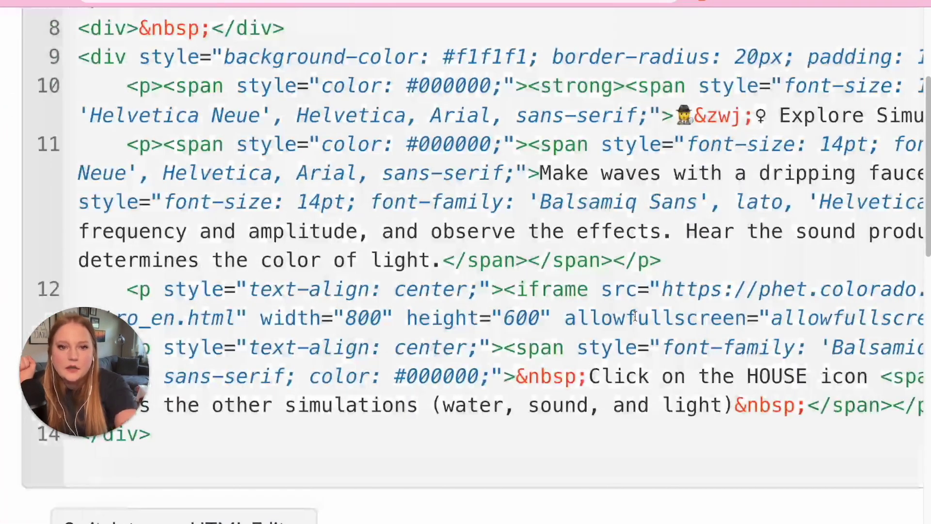
double_click(582, 290)
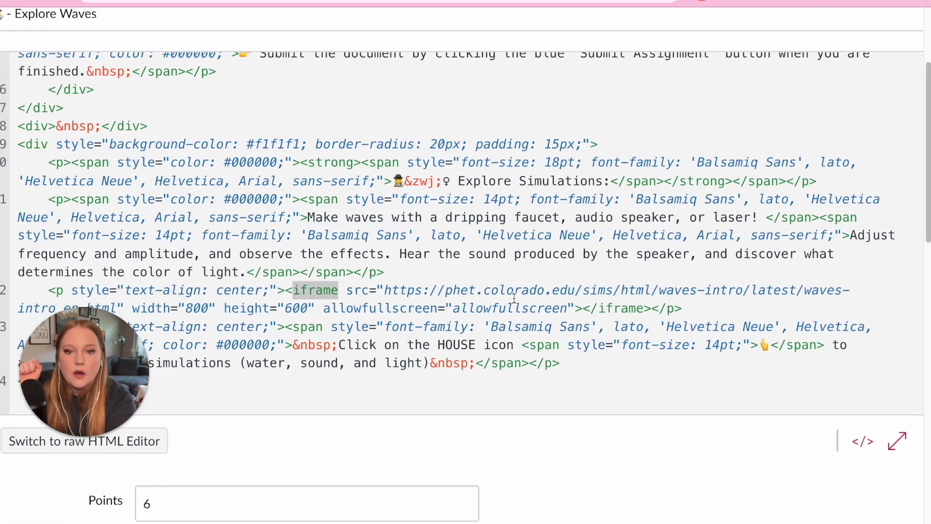
left_click_drag(384, 289, 119, 314)
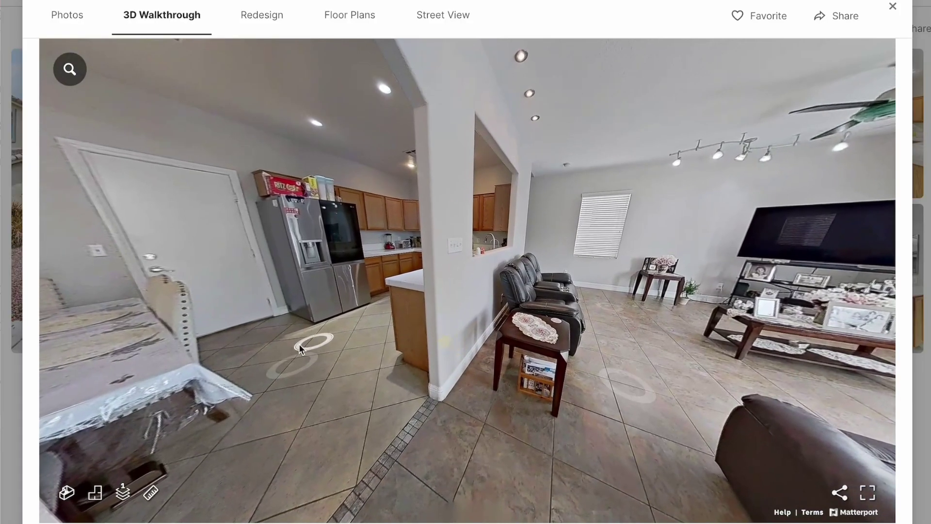
Step: Walk the Matterport tour through the kitchen into the living room, then discard the assignment edits
left_click(298, 364)
left_click_drag(453, 342, 295, 350)
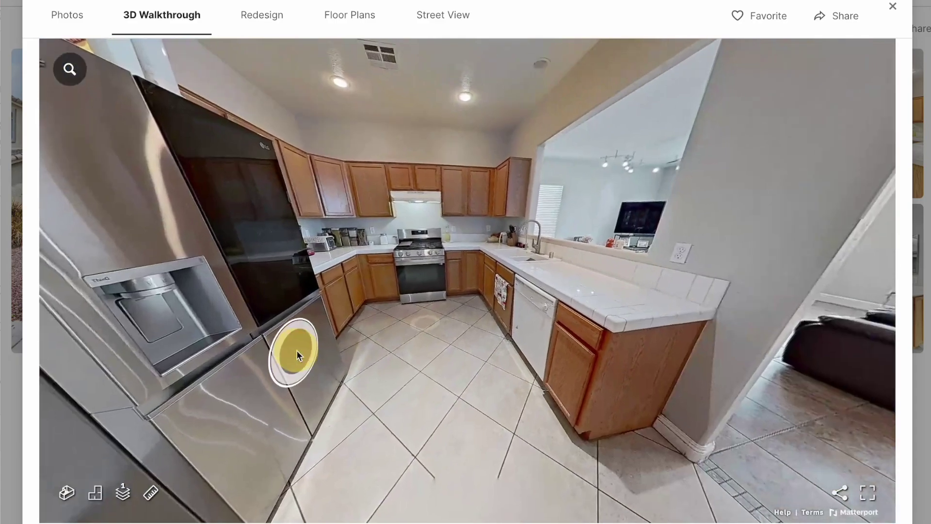
left_click_drag(650, 391, 395, 380)
left_click(545, 329)
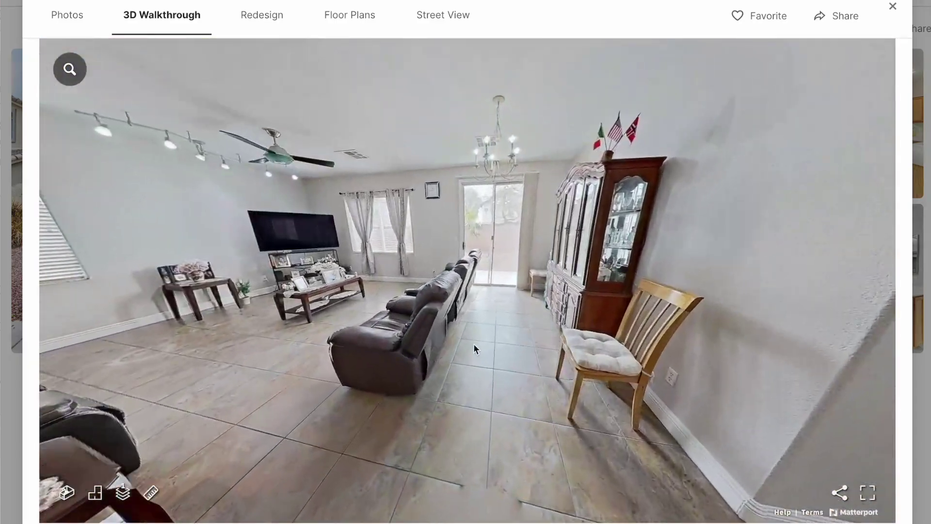
left_click(514, 342)
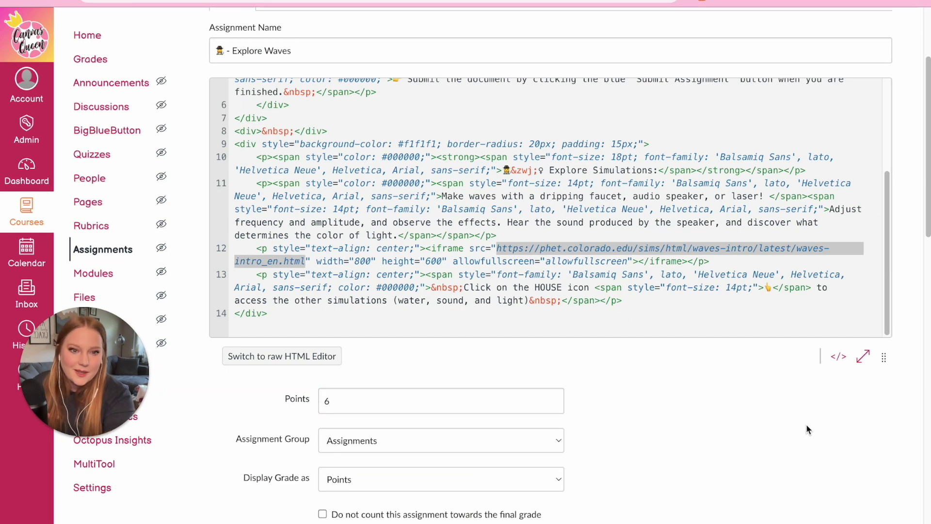
scroll(806, 424, "down", 20)
left_click(815, 506)
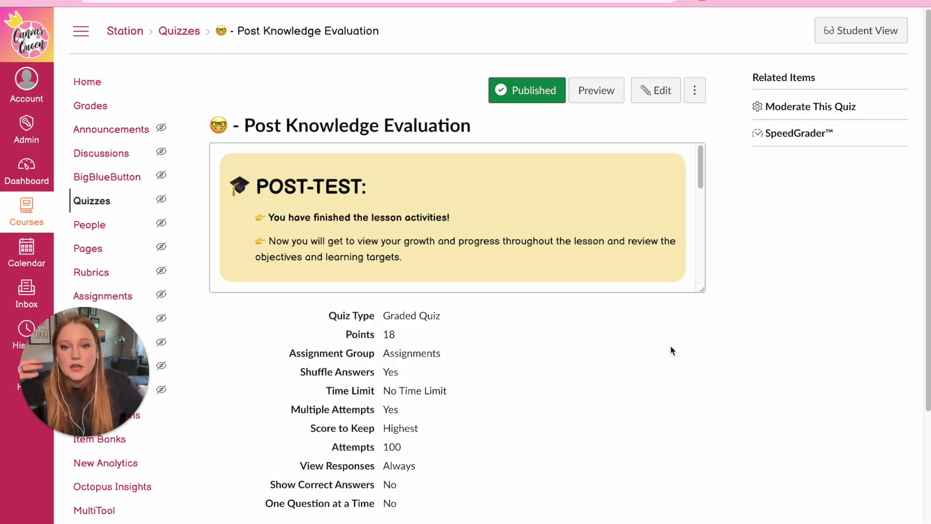
Step: Scroll through the 0 out of 18 quiz results and continue to the You Finished the Module! page
scroll(670, 346, "down", 2)
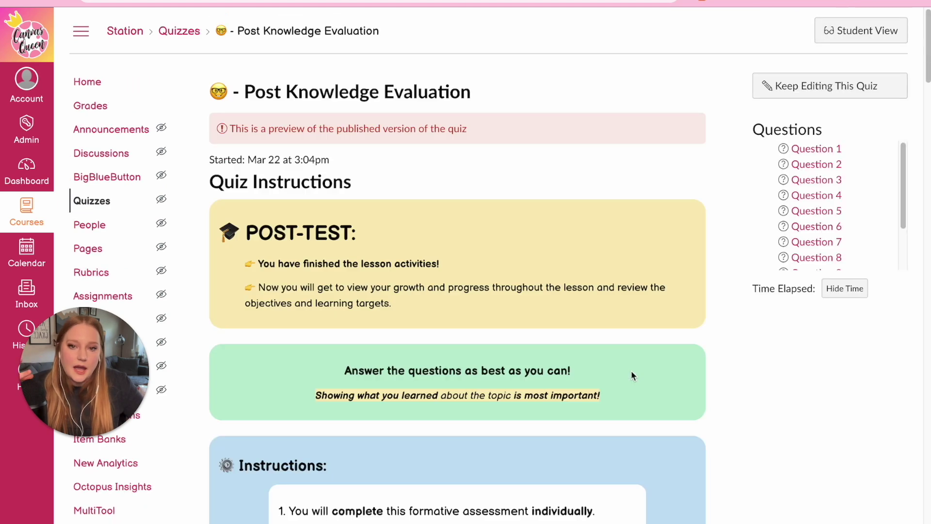
scroll(630, 376, "down", 15)
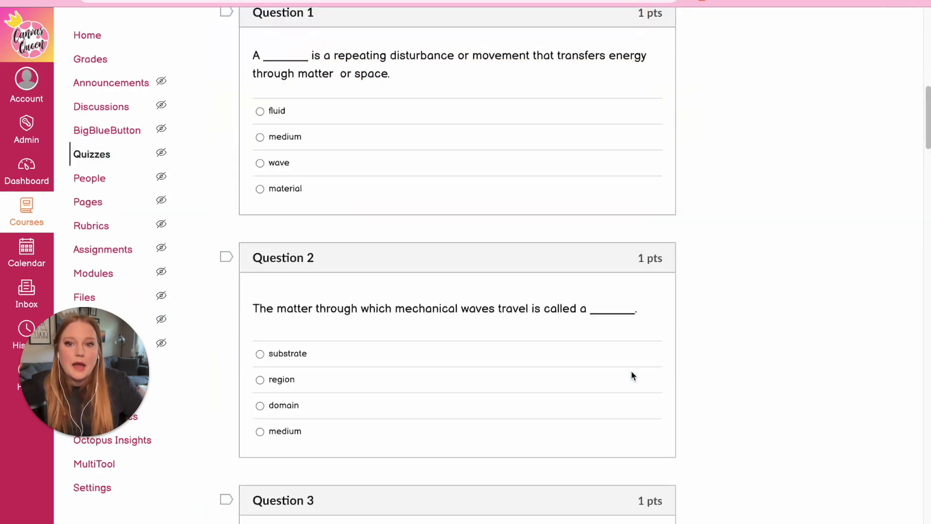
scroll(632, 371, "down", 20)
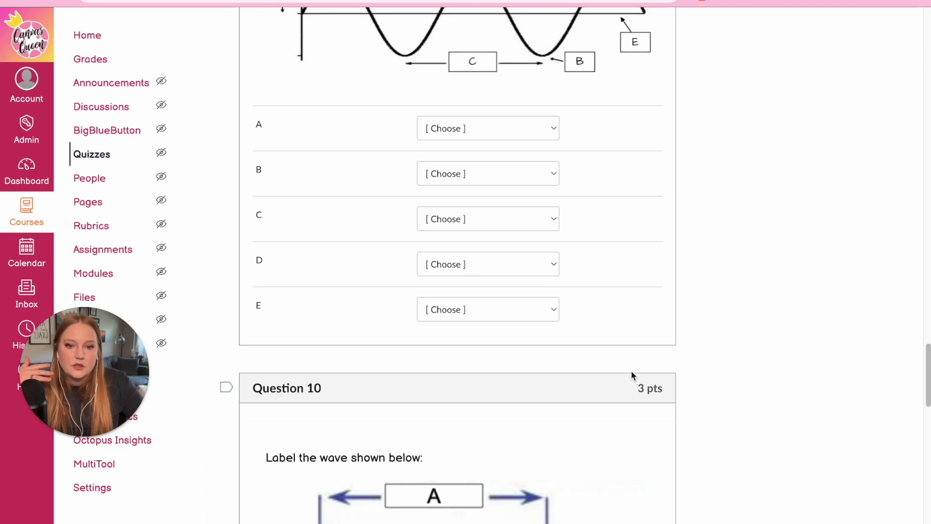
scroll(630, 370, "down", 10)
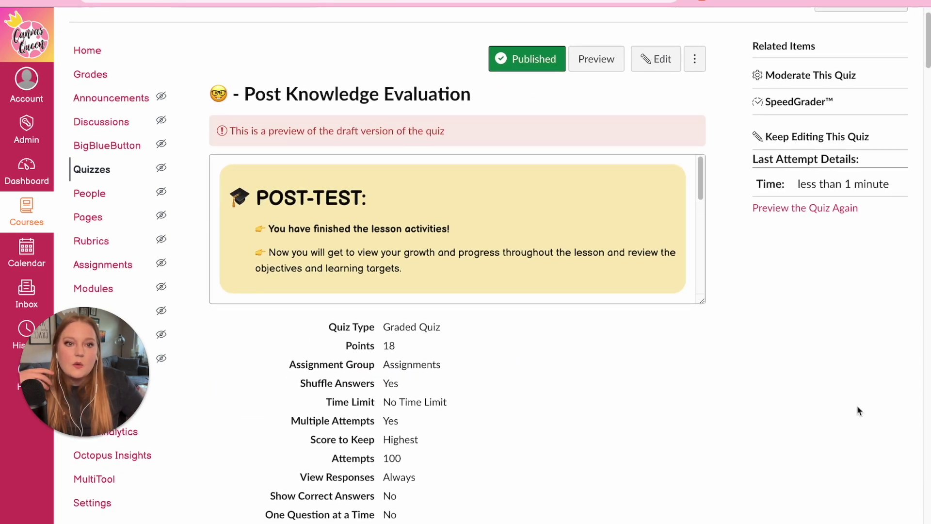
scroll(857, 405, "down", 8)
scroll(857, 407, "down", 2)
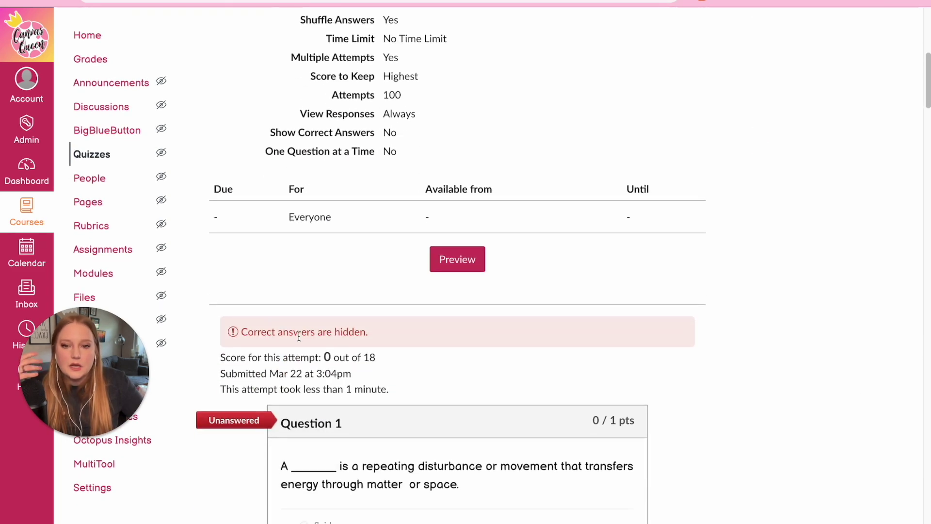
scroll(575, 390, "down", 20)
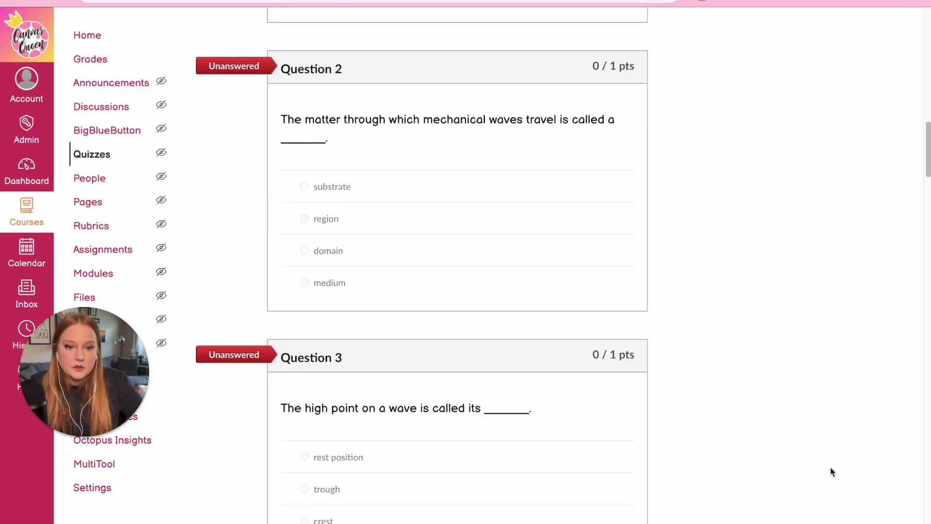
left_click(678, 495)
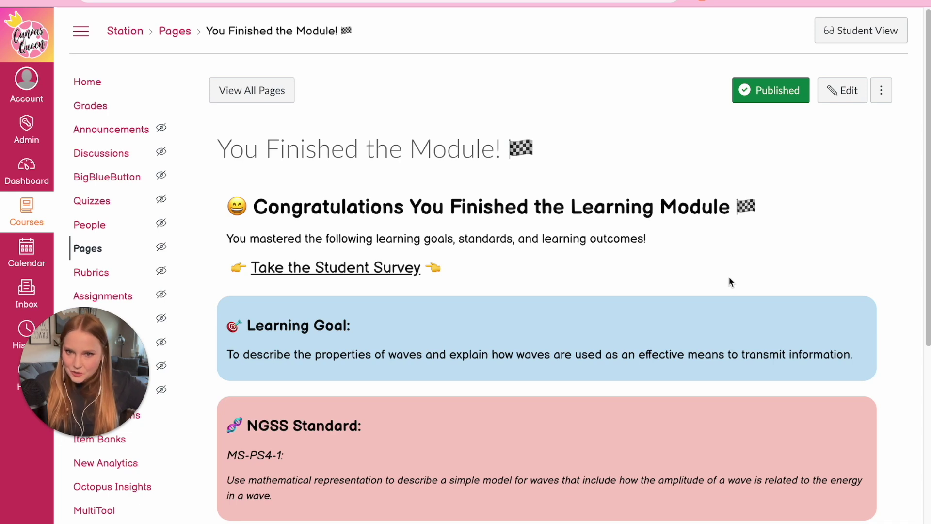
scroll(731, 282, "down", 2)
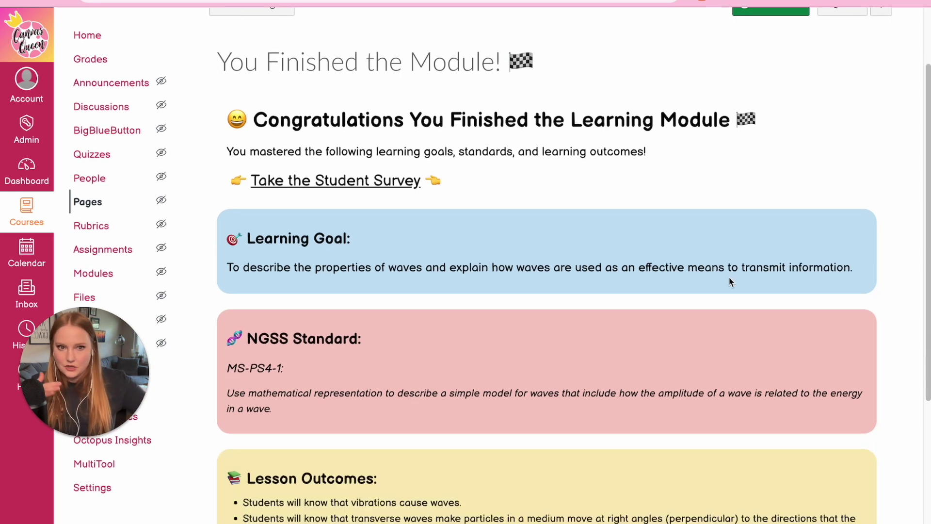
left_click(338, 188)
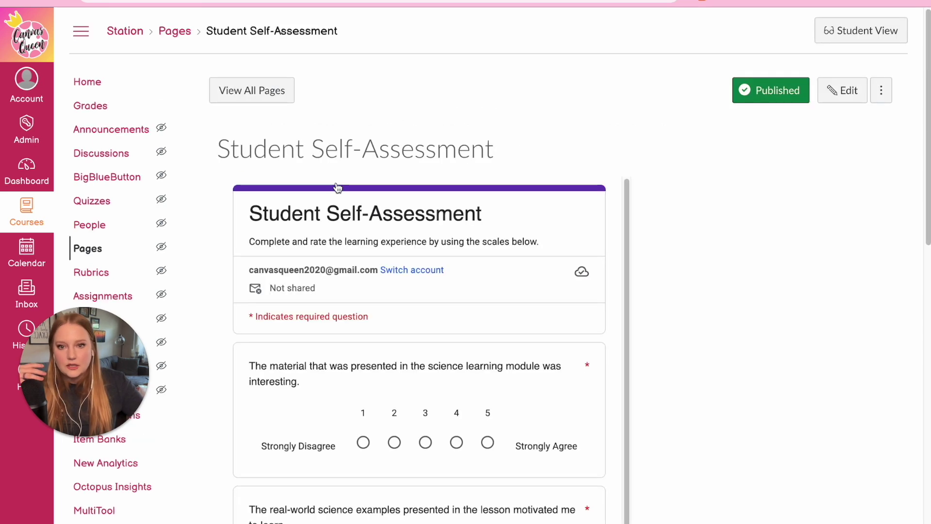
scroll(743, 280, "down", 1)
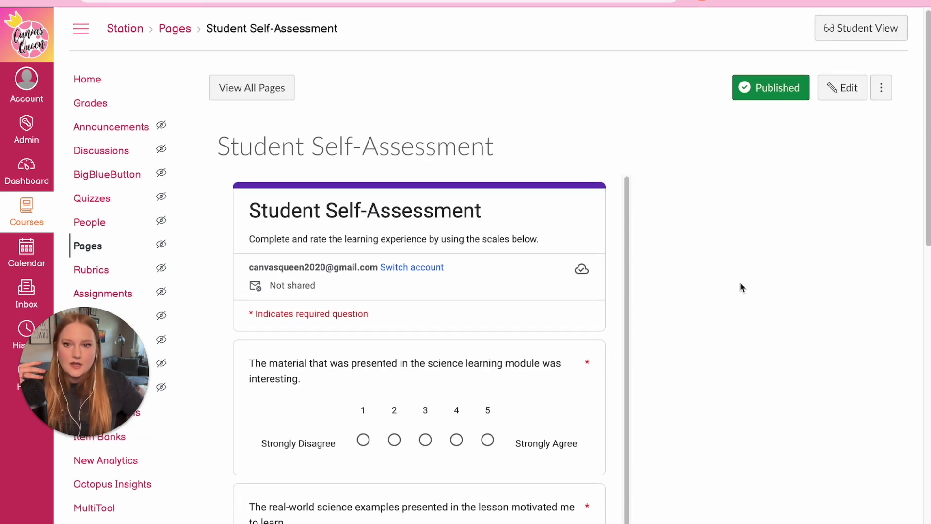
scroll(630, 301, "down", 2)
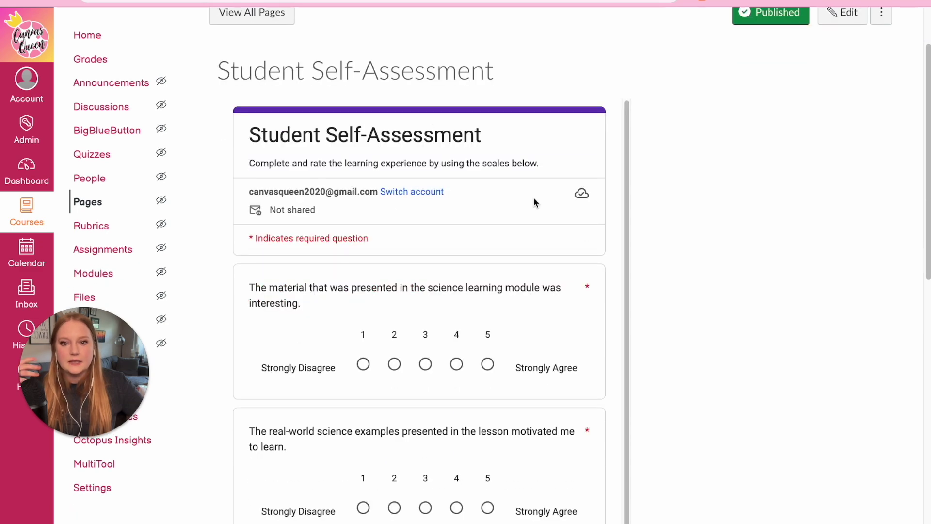
scroll(485, 290, "down", 10)
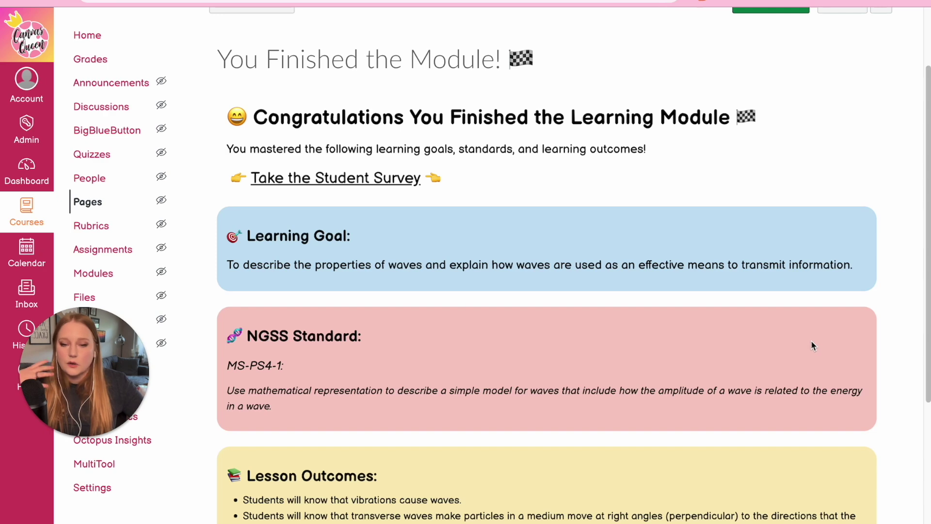
scroll(811, 344, "down", 1)
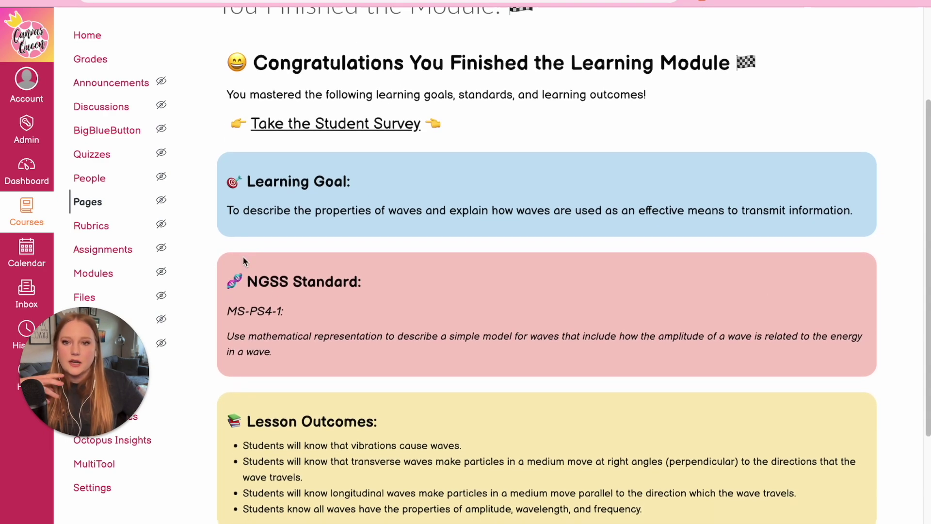
scroll(244, 261, "down", 1)
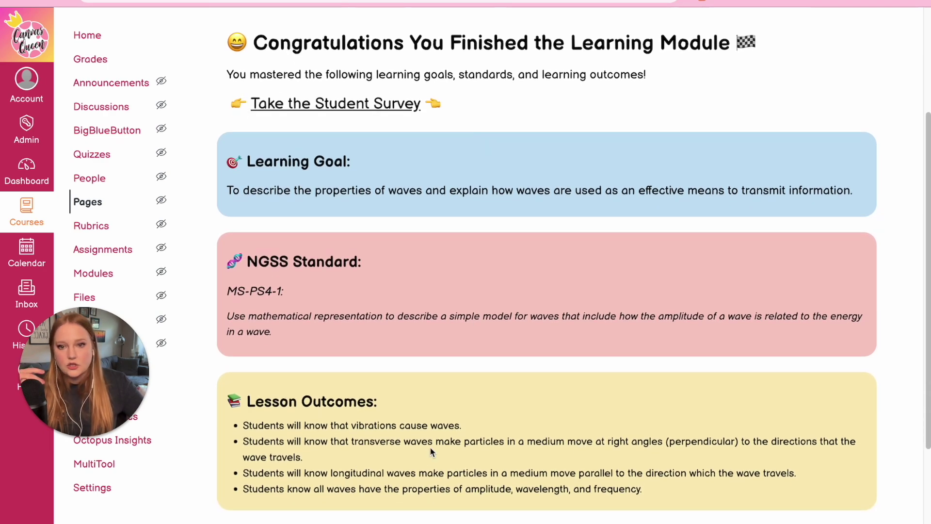
scroll(430, 446, "down", 3)
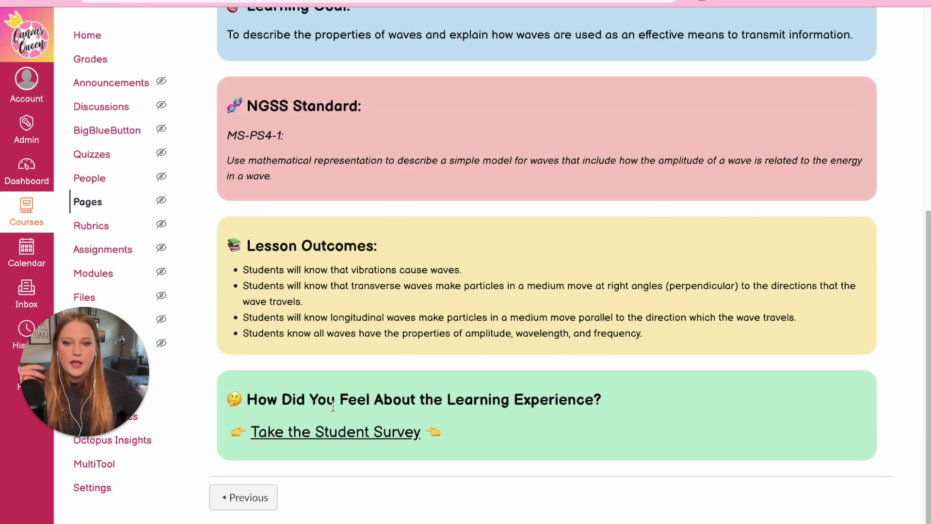
left_click(291, 436)
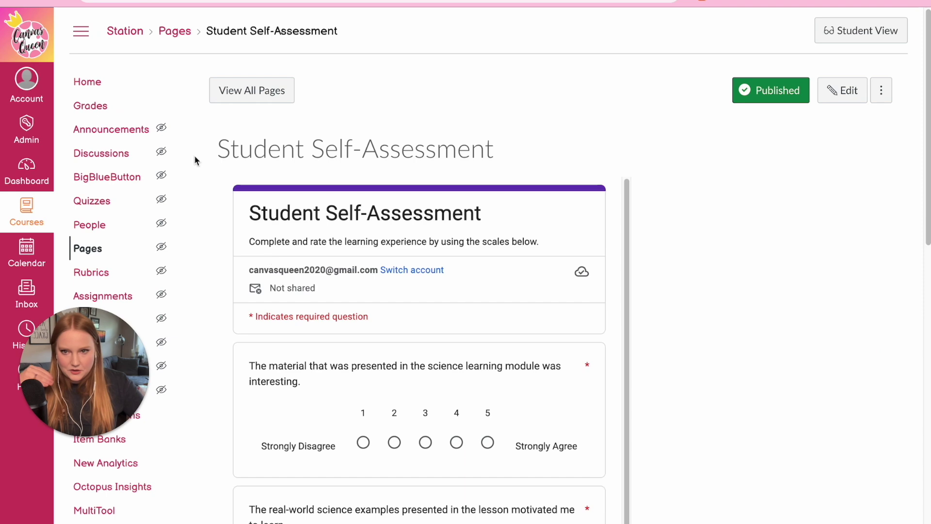
key("alt+Left")
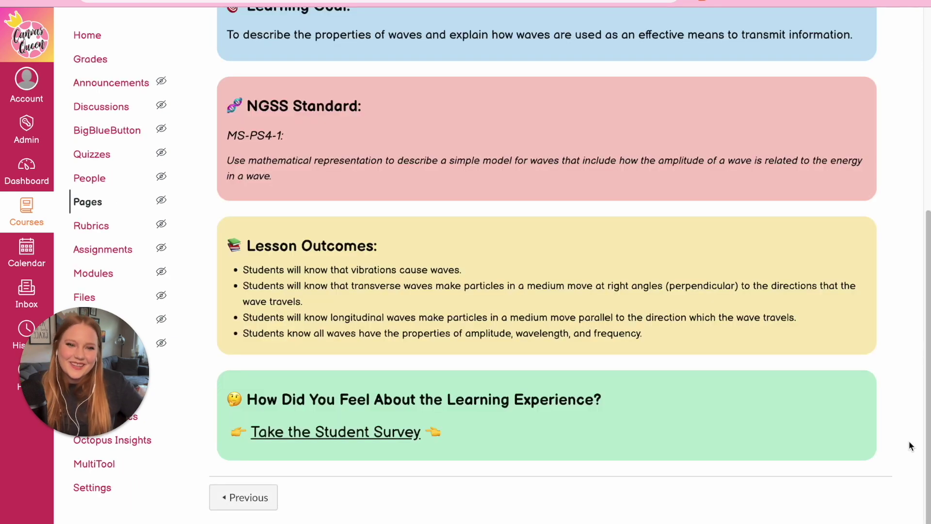
scroll(873, 437, "up", 5)
Step: Return to the course home and scroll through the published Wave Properties "Station" Activities module items
left_click(112, 34)
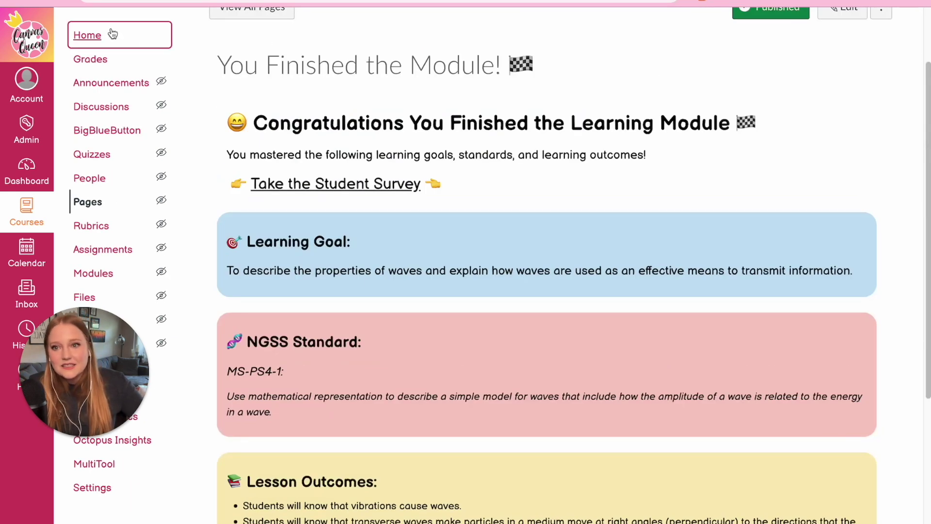
scroll(409, 149, "down", 4)
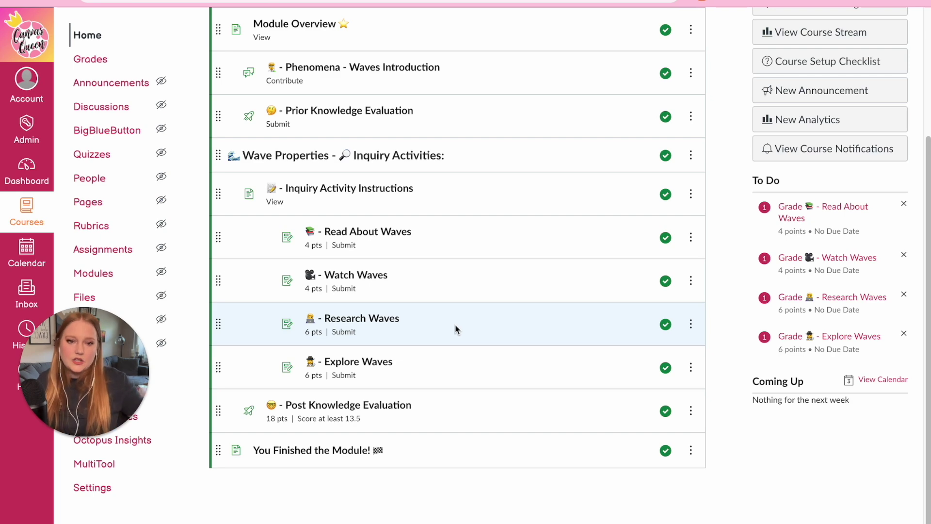
scroll(731, 324, "up", 2)
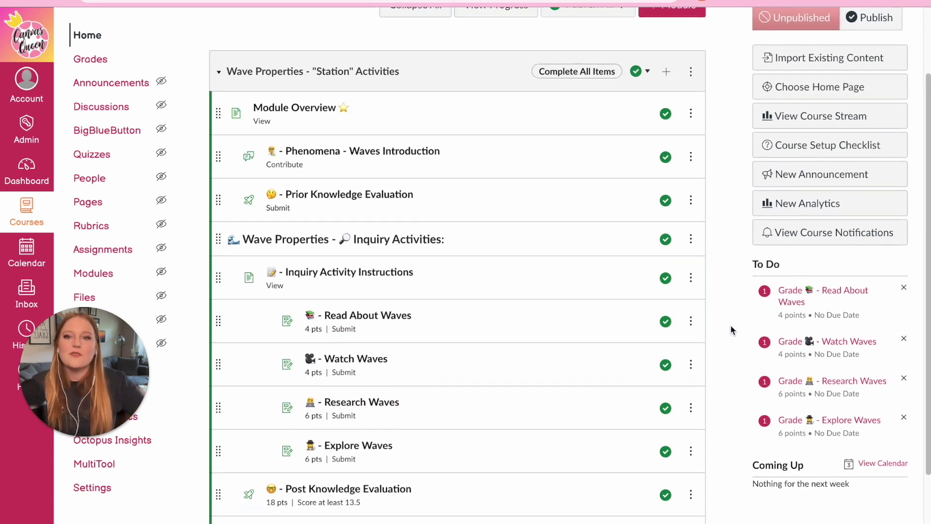
scroll(731, 329, "down", 1)
scroll(730, 324, "down", 1)
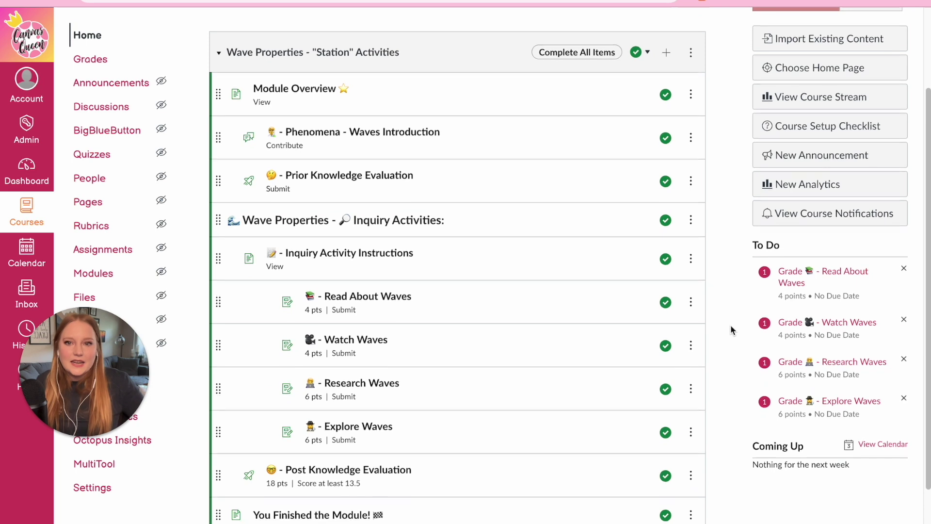